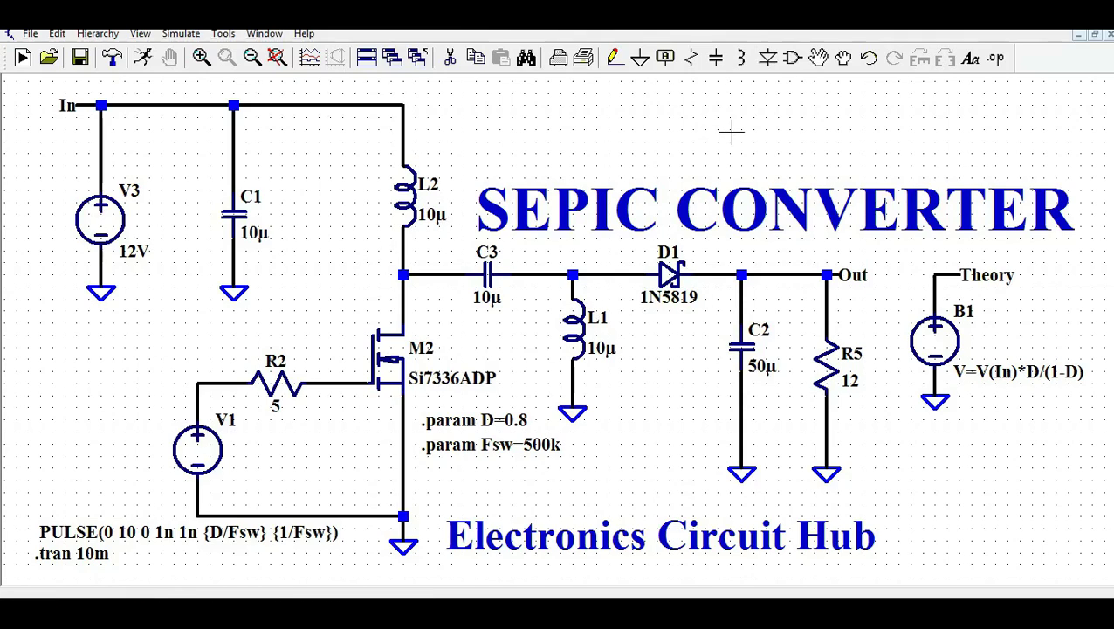
# - Read the numbered notes under "About SEPIC Converter" beside the schematic
pyautogui.moveTo(676, 136); pyautogui.dragTo(232, 114)
pyautogui.moveTo(761, 199); pyautogui.dragTo(88, 204)
pyautogui.scroll(1, 98, 172)
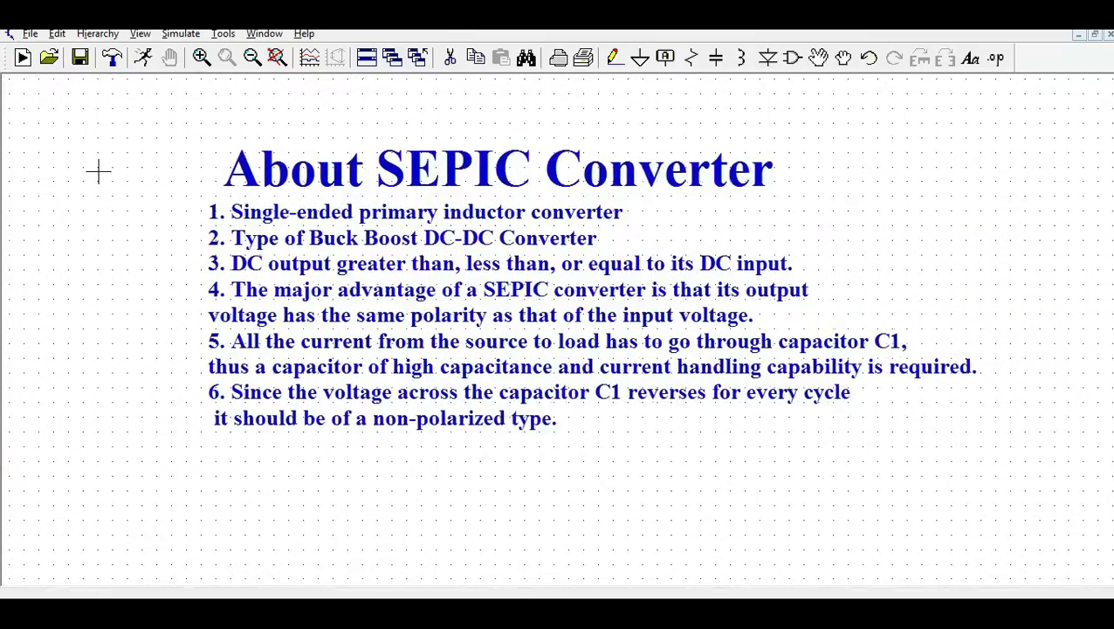
pyautogui.scroll(1, 99, 172)
pyautogui.scroll(1, 174, 204)
pyautogui.scroll(1, 8, 174)
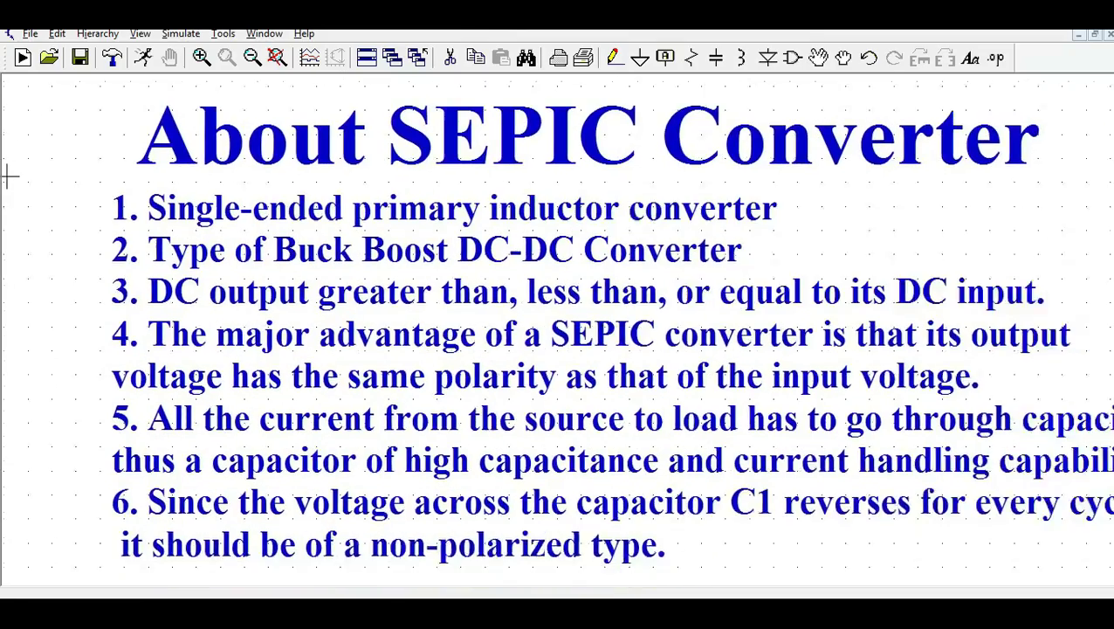
pyautogui.scroll(-1, 8, 174)
pyautogui.scroll(-1, 23, 170)
pyautogui.moveTo(22, 169); pyautogui.dragTo(3, 172)
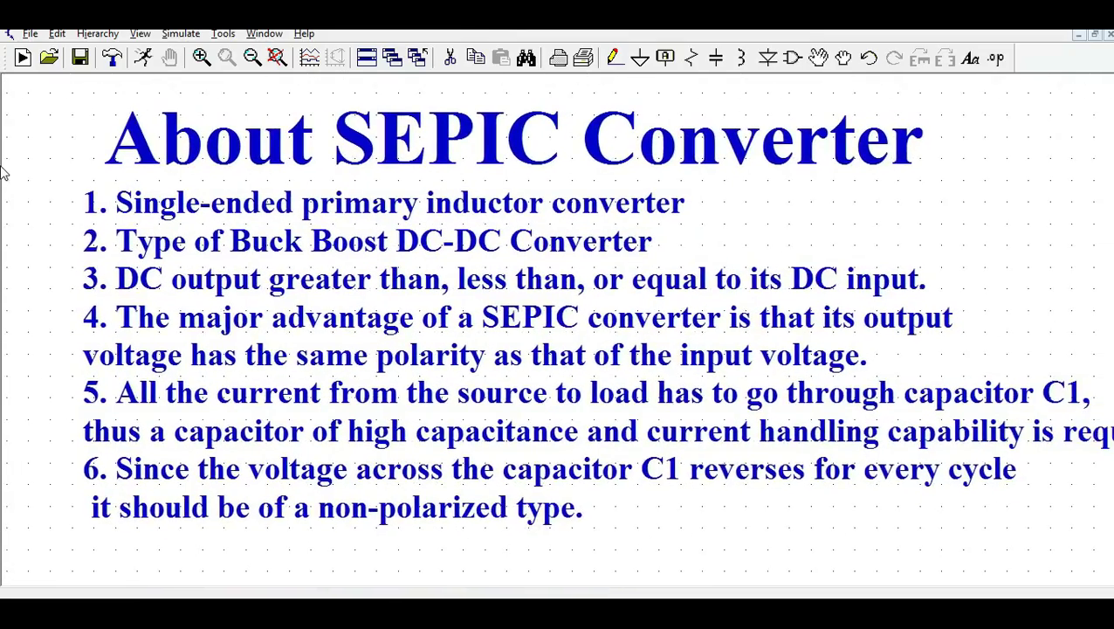
pyautogui.scroll(-1, 3, 172)
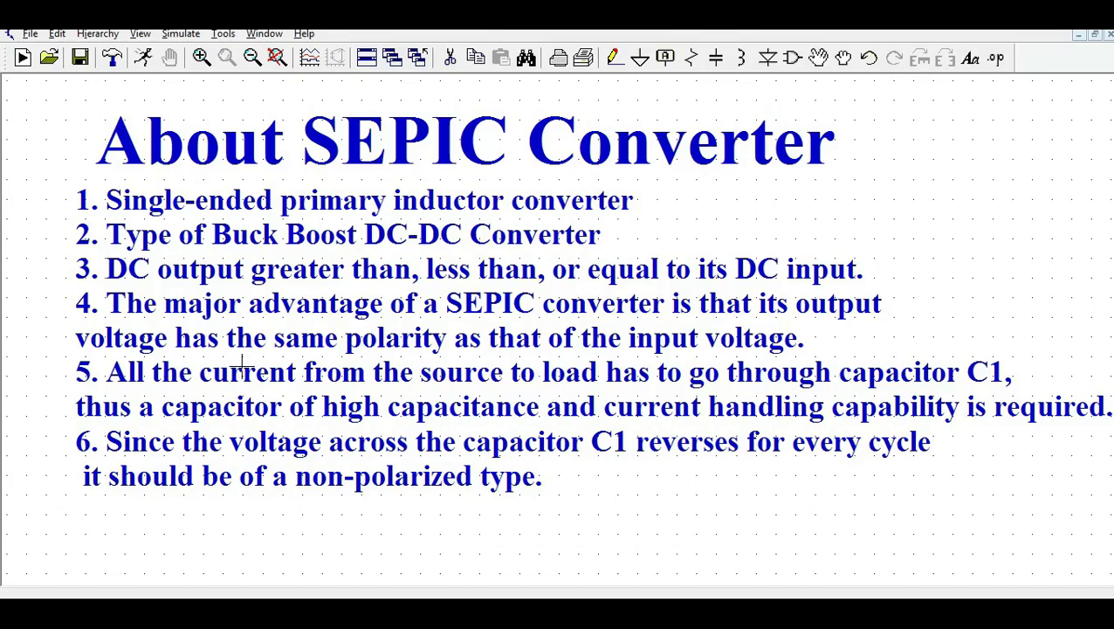
# - Examine the SEPIC converter schematic and review the pulse settings of gate voltage source V1
pyautogui.moveTo(242, 362); pyautogui.dragTo(565, 376)
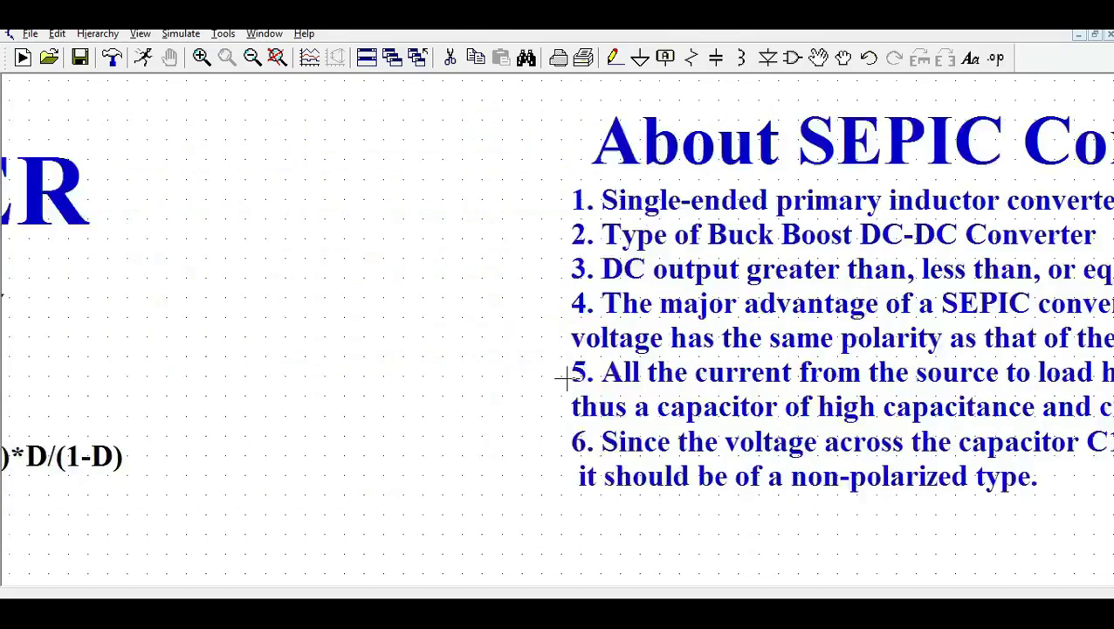
pyautogui.scroll(3, 237, 349)
pyautogui.scroll(-5, 242, 384)
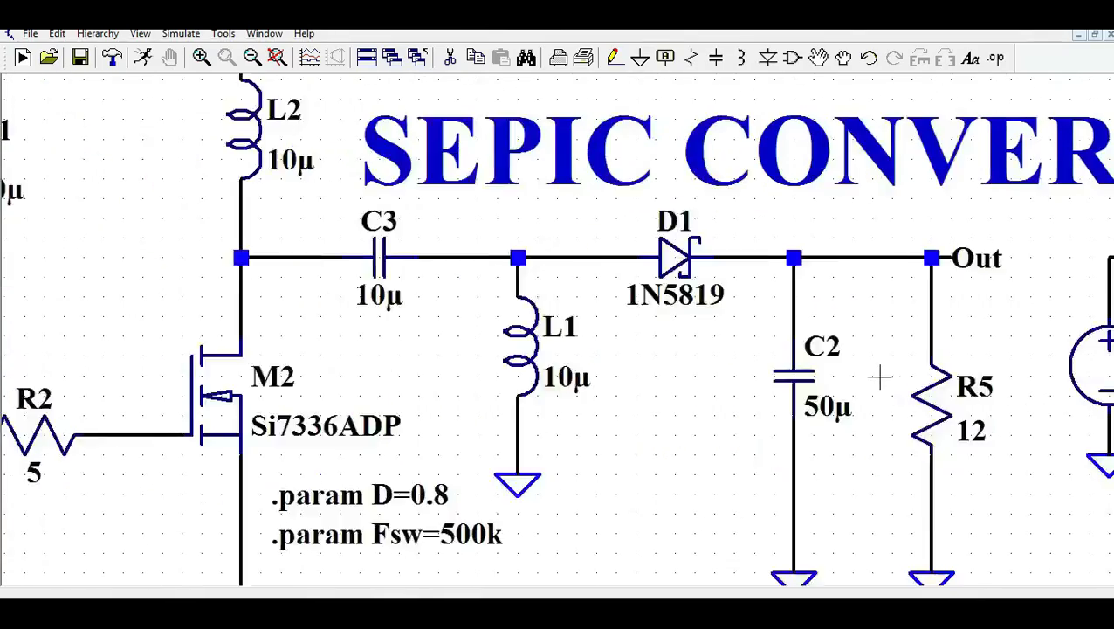
pyautogui.scroll(-1, 445, 336)
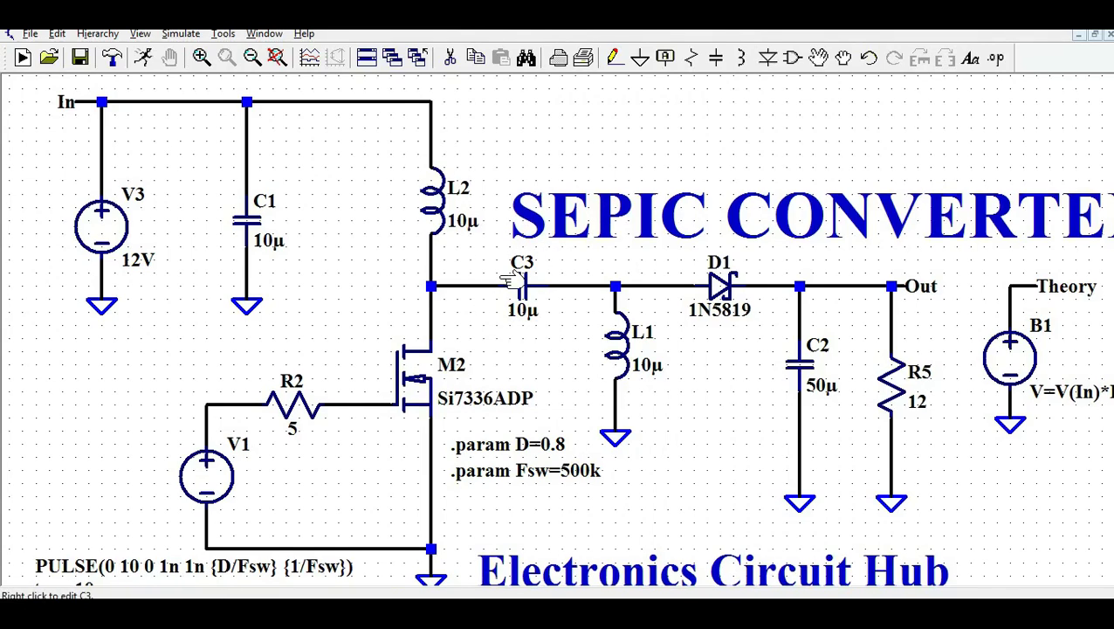
pyautogui.scroll(-3, 471, 247)
pyautogui.scroll(-1, 460, 223)
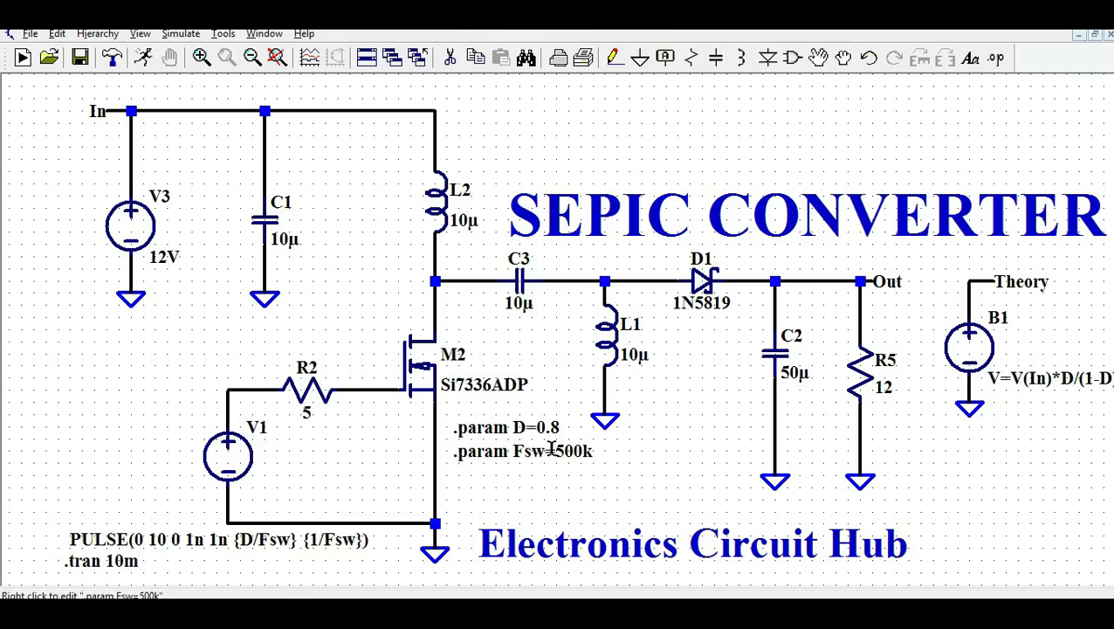
pyautogui.rightClick(232, 452)
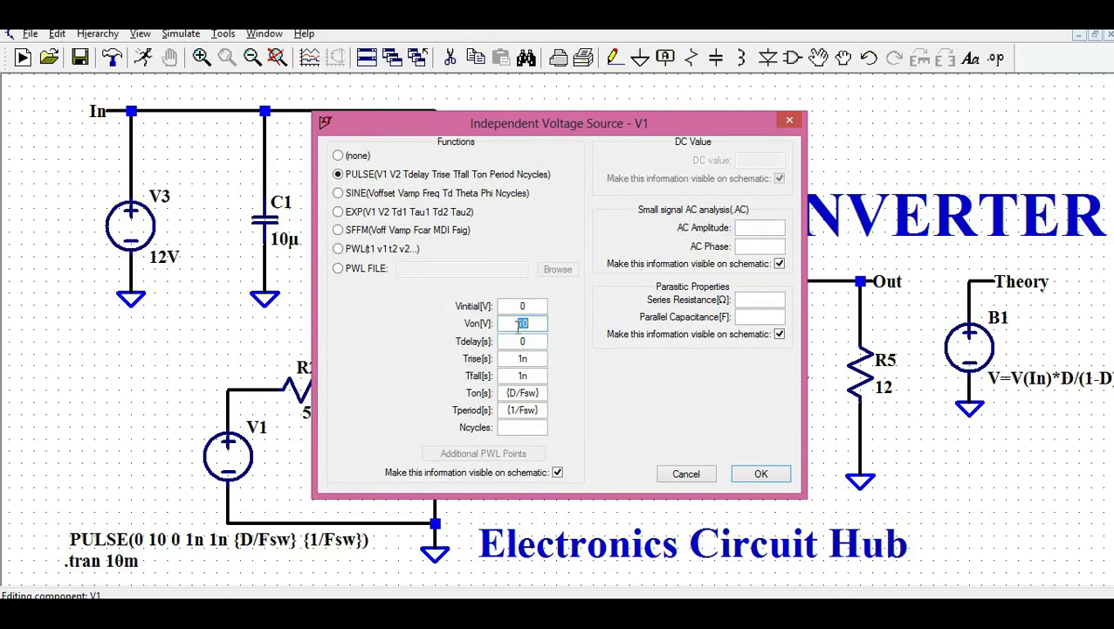
pyautogui.click(756, 473)
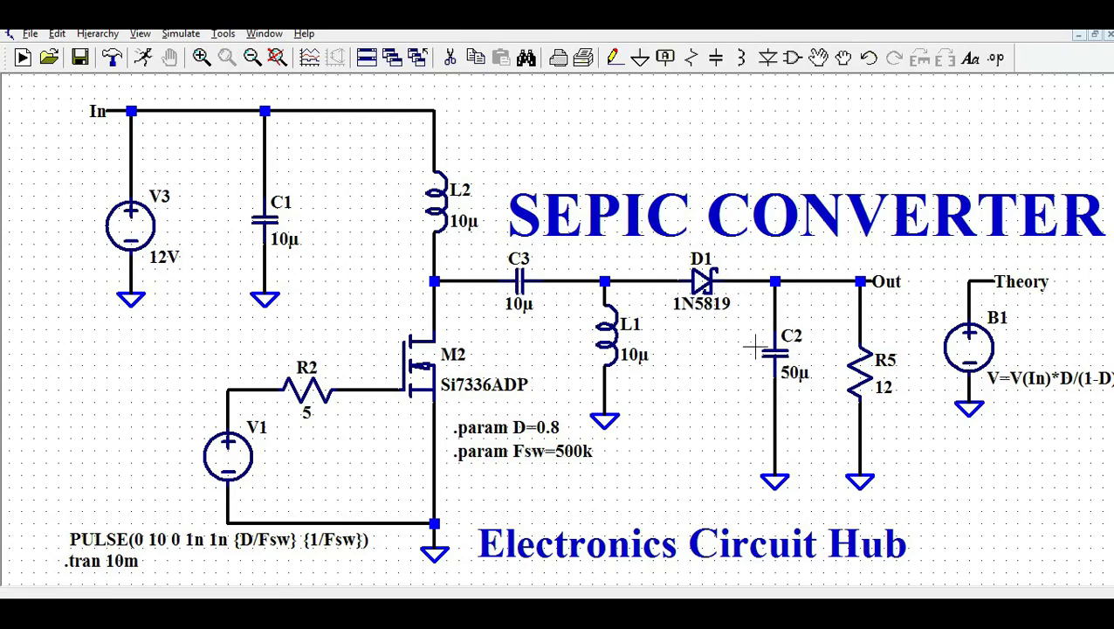
# - Set the duty cycle parameter D to 0.5 in the schematic's .param statement
pyautogui.scroll(-1, 835, 410)
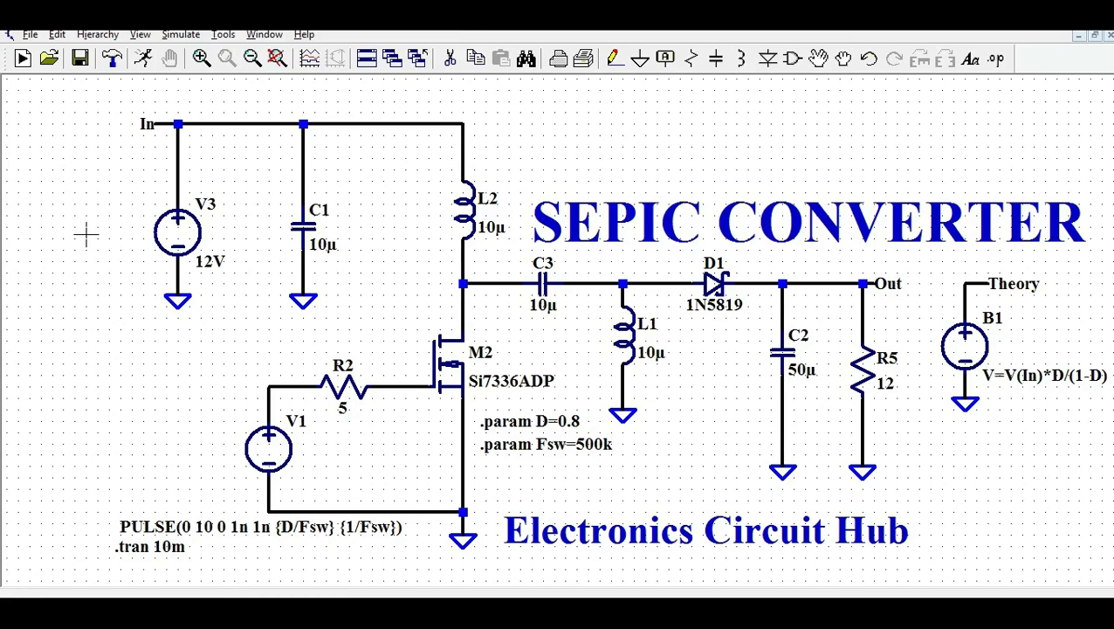
pyautogui.rightClick(579, 421)
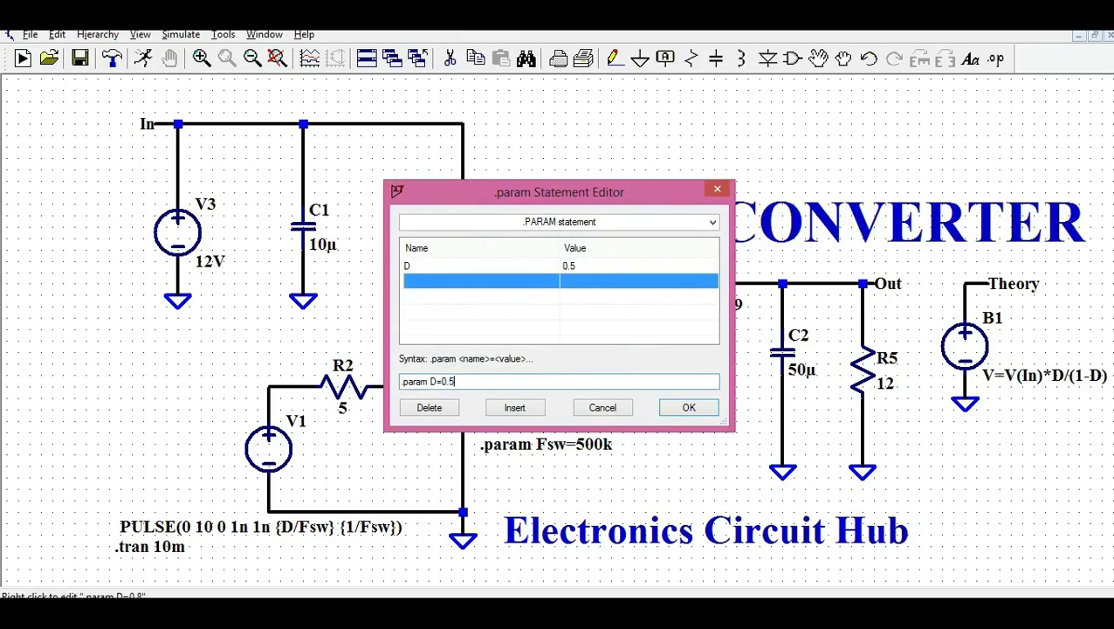
pyautogui.press('Return')
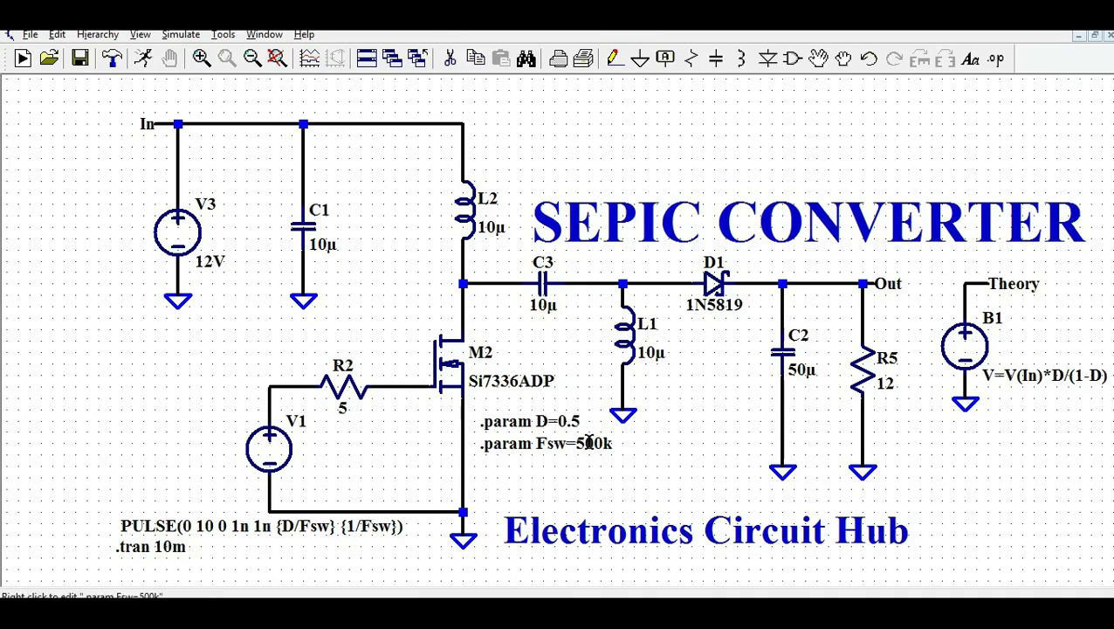
# - Run the transient simulation and tile the waveform and schematic windows vertically
pyautogui.click(144, 59)
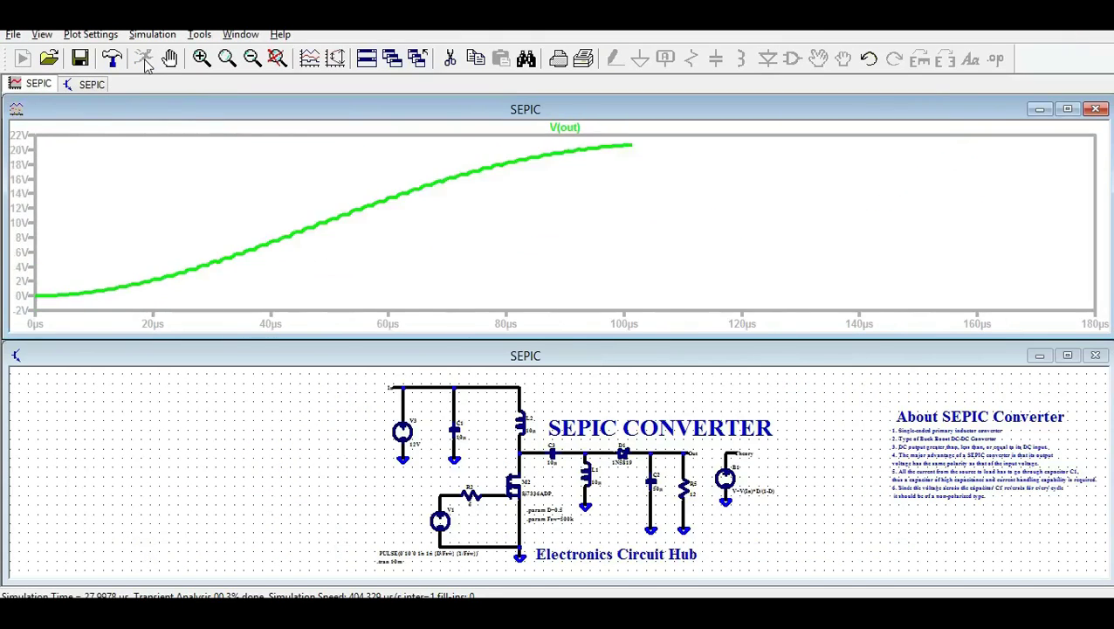
pyautogui.click(200, 35)
pyautogui.moveTo(234, 40)
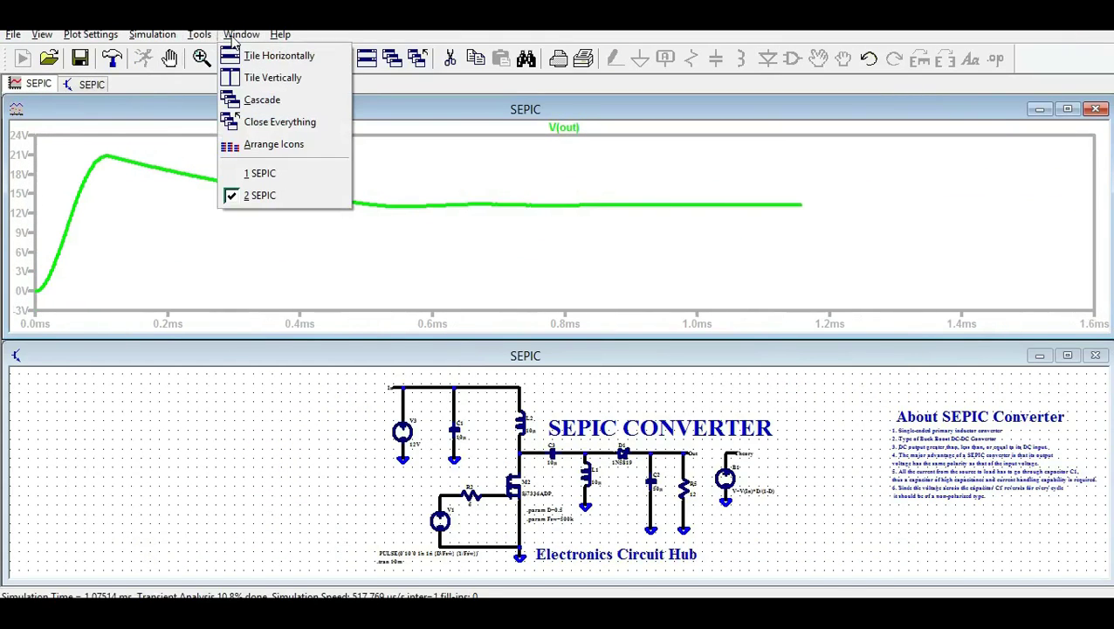
pyautogui.click(271, 77)
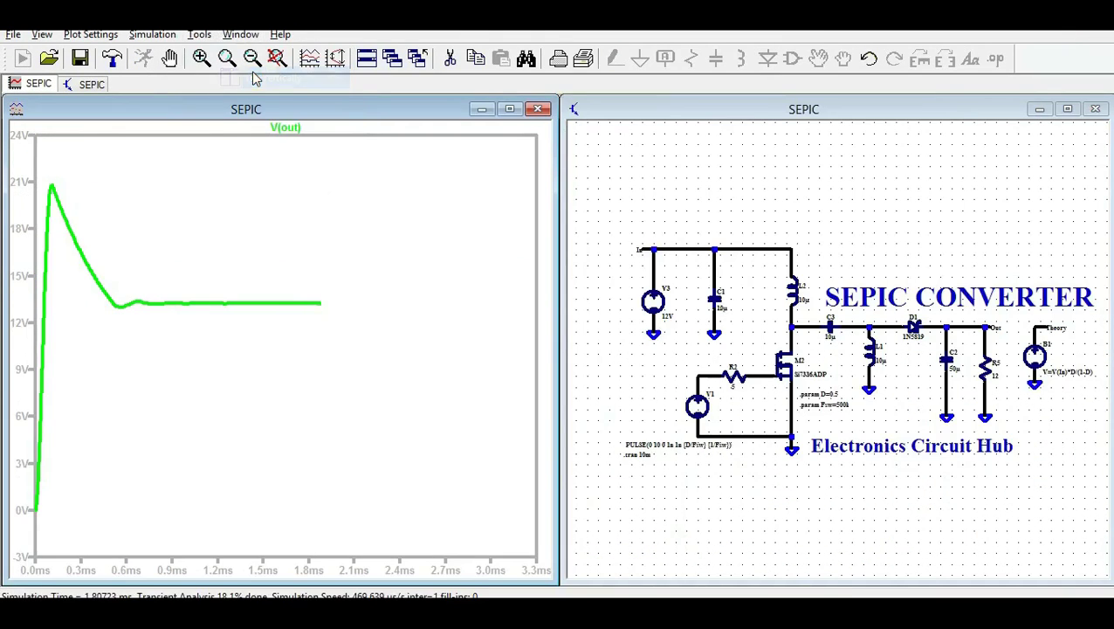
# - Plot the input voltage and the gate voltage of M2, and halt the running simulation
pyautogui.click(687, 249)
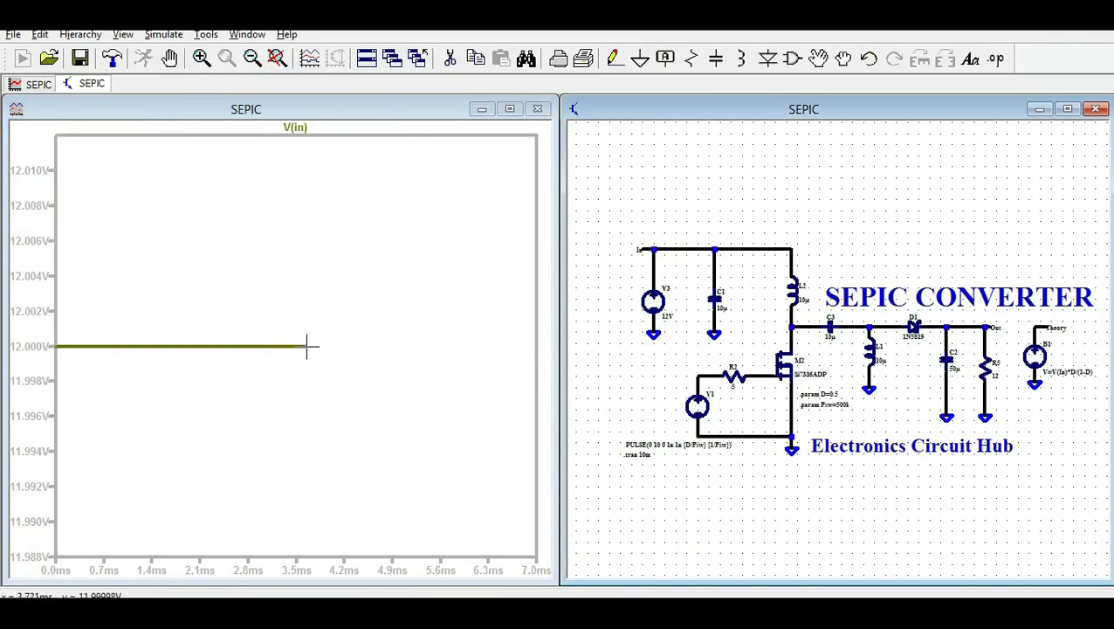
pyautogui.click(762, 375)
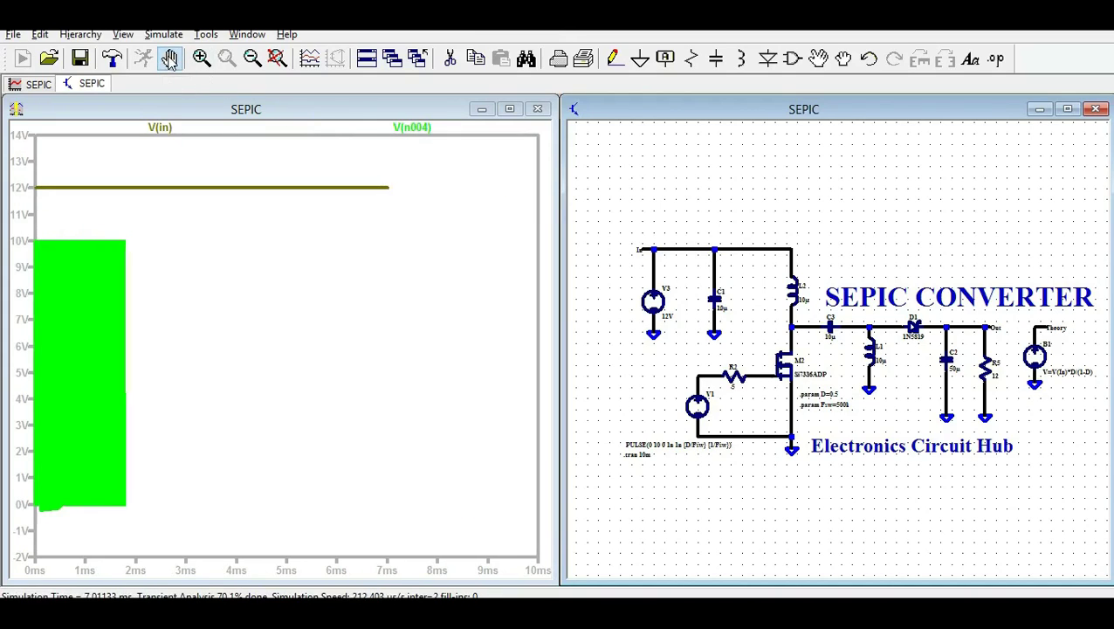
pyautogui.click(170, 58)
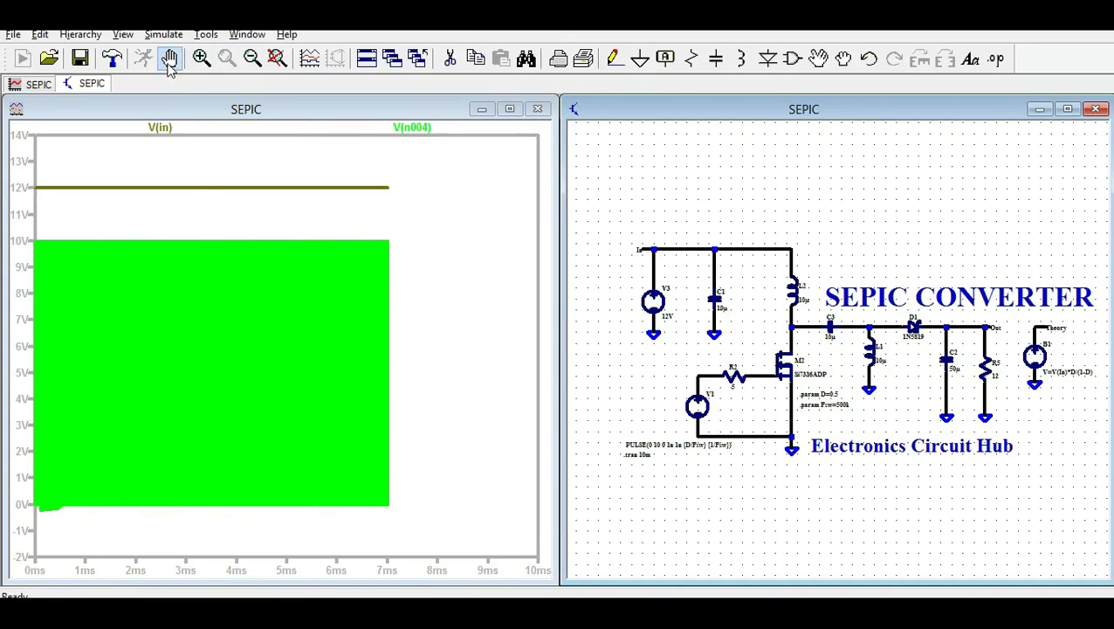
pyautogui.click(143, 57)
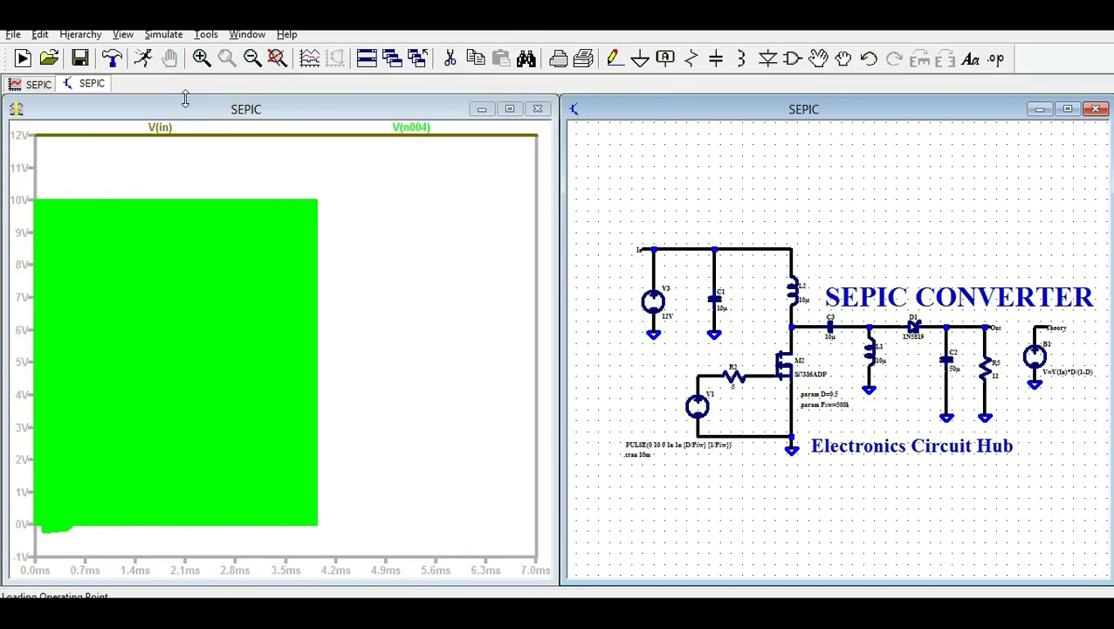
# - Zoom the waveform plot in to a few gate pulses of M2 around 3.23 ms
pyautogui.moveTo(210, 179)
pyautogui.mouseDown()
pyautogui.moveTo(271, 411)
pyautogui.moveTo(421, 530)
pyautogui.mouseUp()
pyautogui.moveTo(169, 154); pyautogui.dragTo(187, 478)
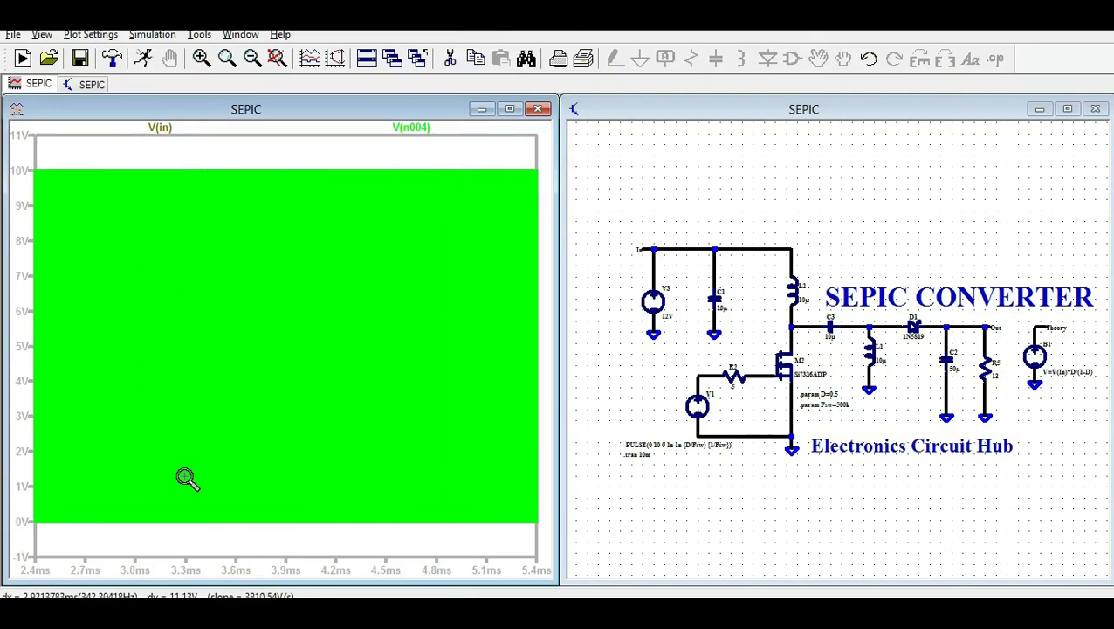
pyautogui.moveTo(205, 160); pyautogui.dragTo(297, 563)
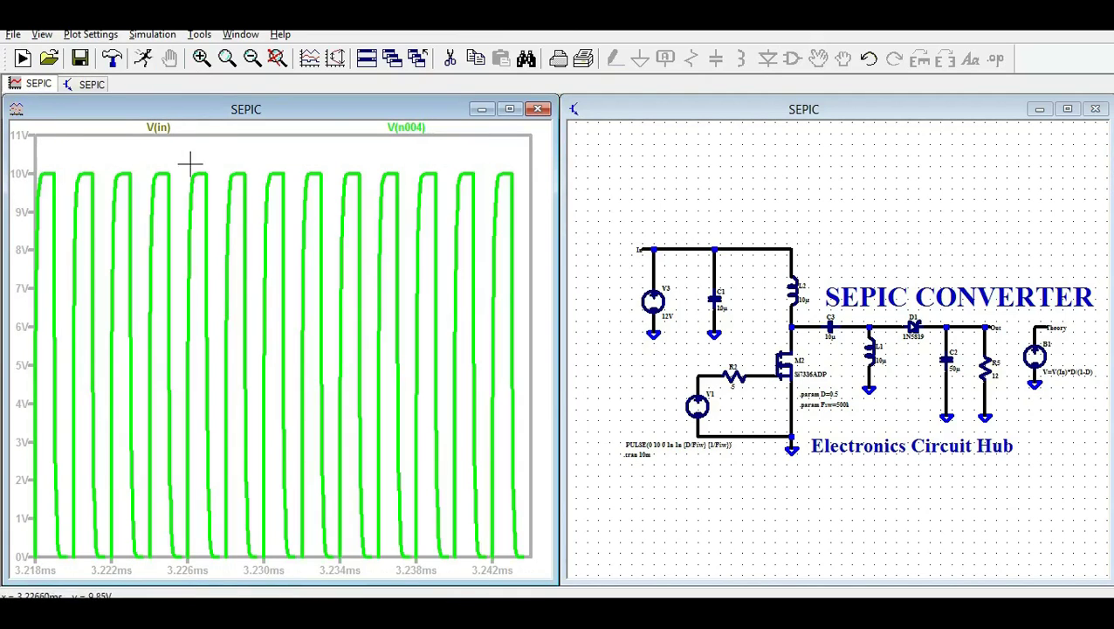
pyautogui.moveTo(187, 157); pyautogui.dragTo(308, 548)
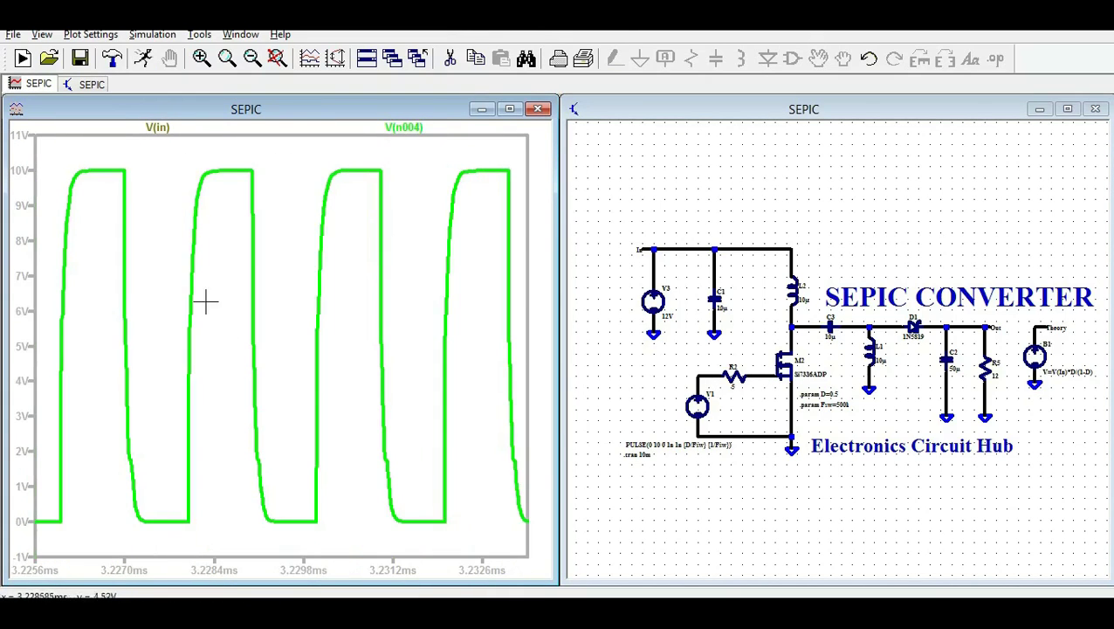
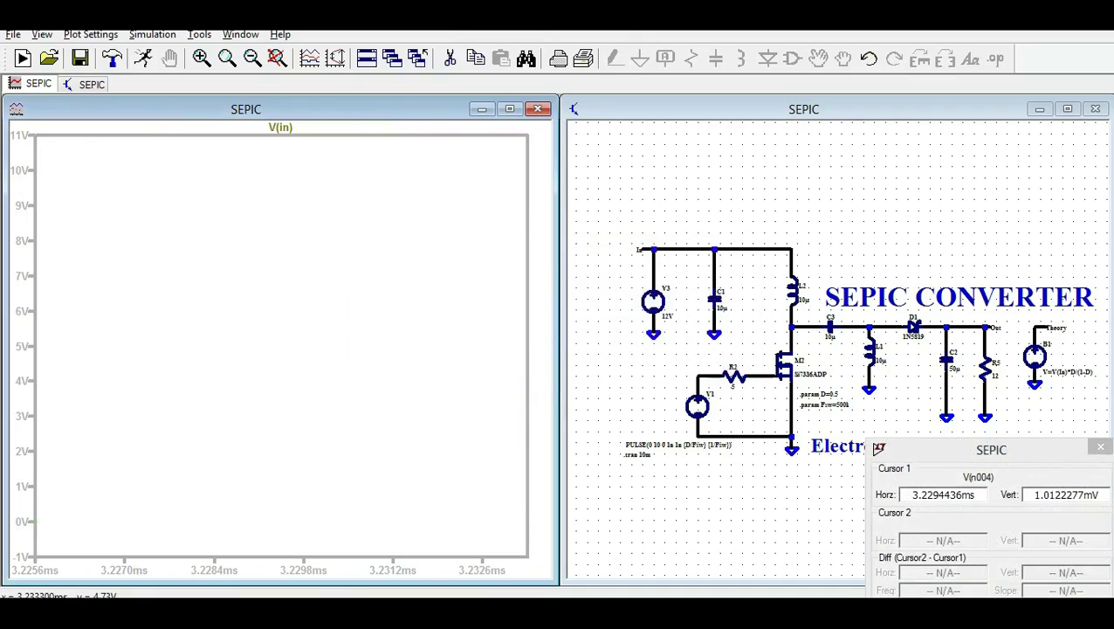
# - Close the cursor readout and replace the V(in) trace with M2's drain node voltage and the current through inductor L2
pyautogui.click(1100, 447)
pyautogui.rightClick(286, 129)
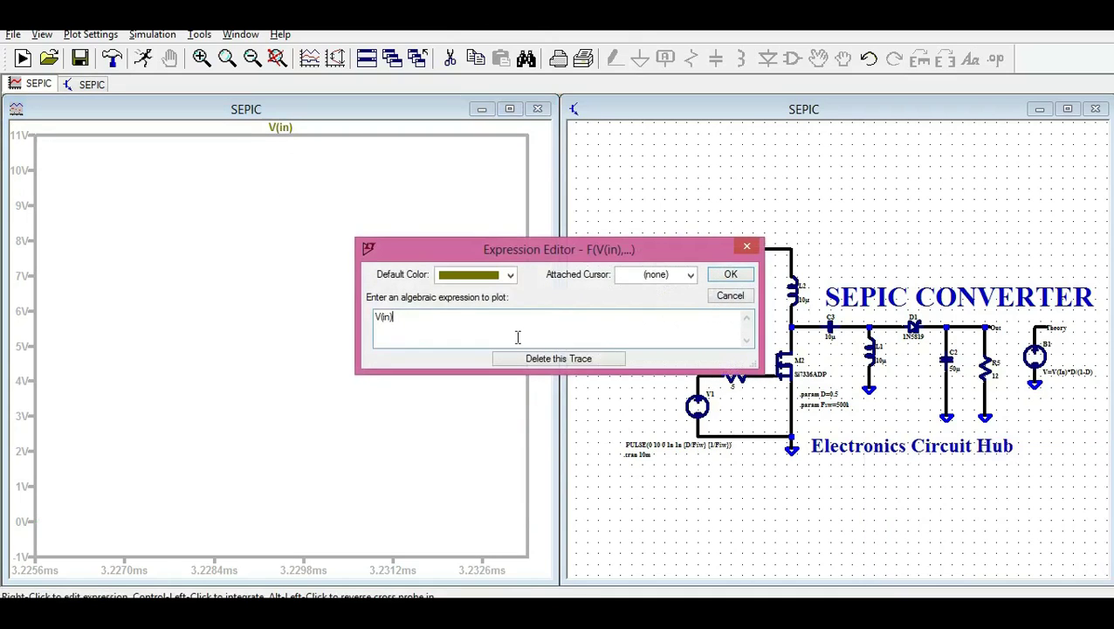
pyautogui.click(556, 359)
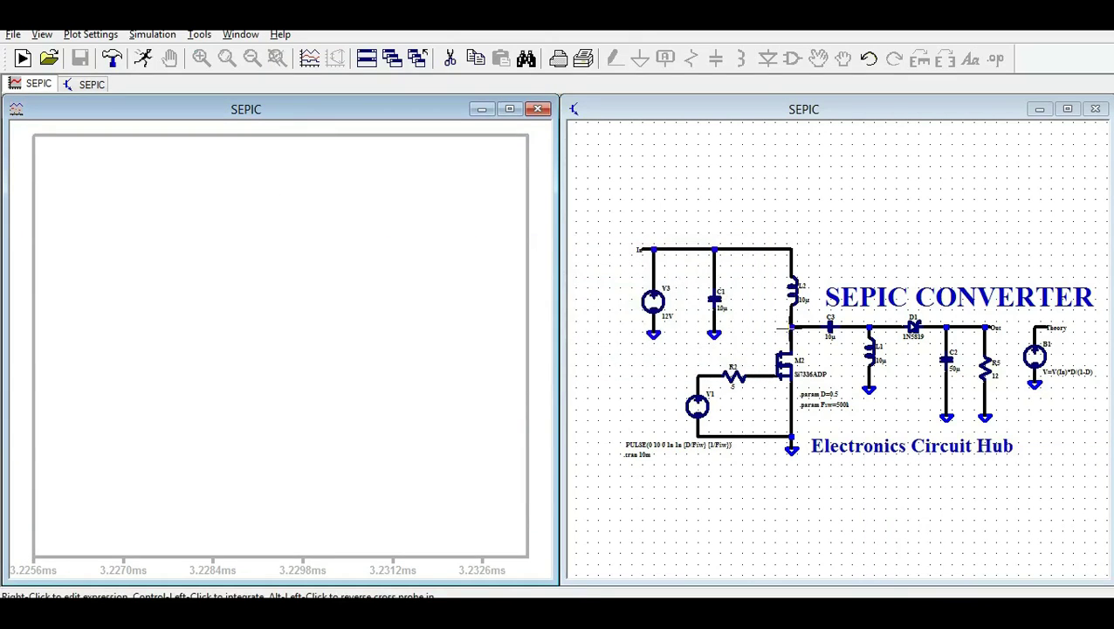
pyautogui.click(782, 329)
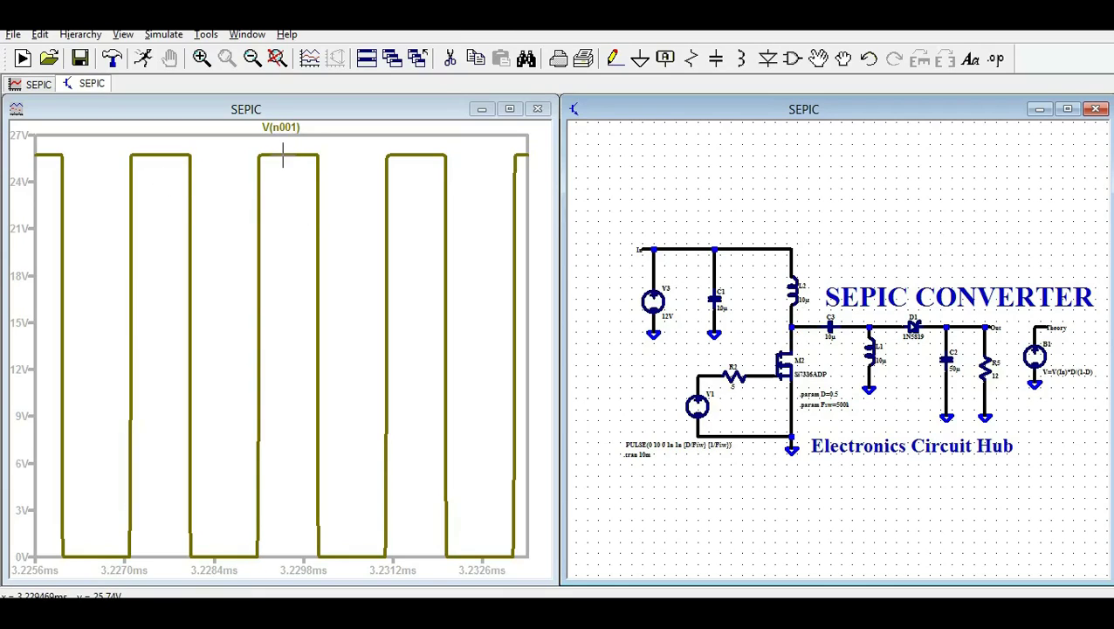
pyautogui.click(795, 286)
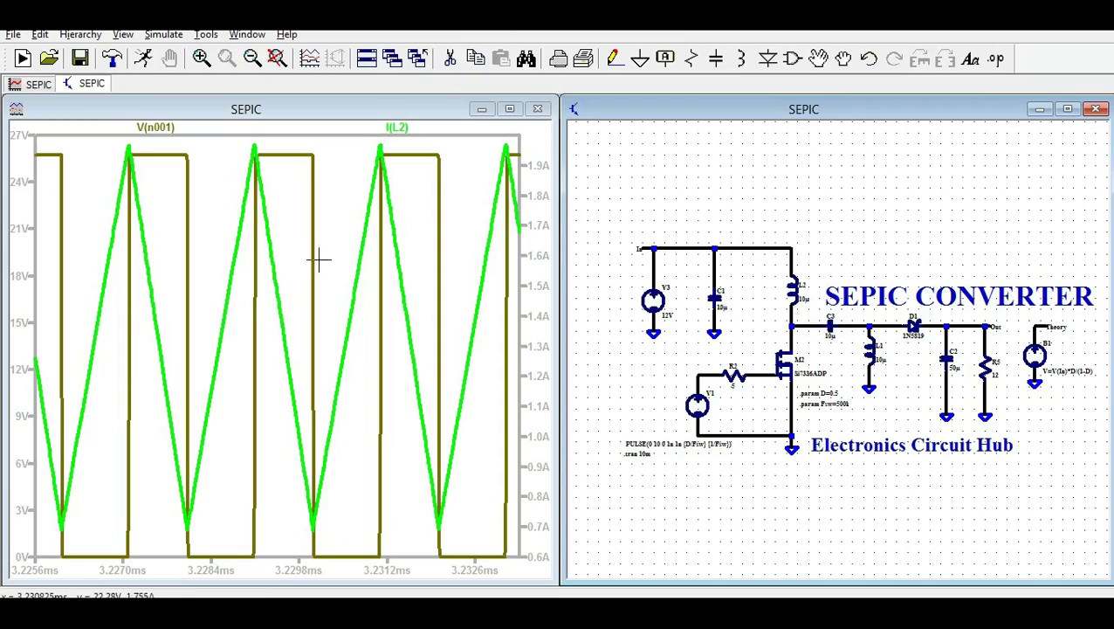
# - Add two plot panes above the waveforms and move the I(L2) trace into the middle pane
pyautogui.rightClick(271, 282)
pyautogui.click(326, 384)
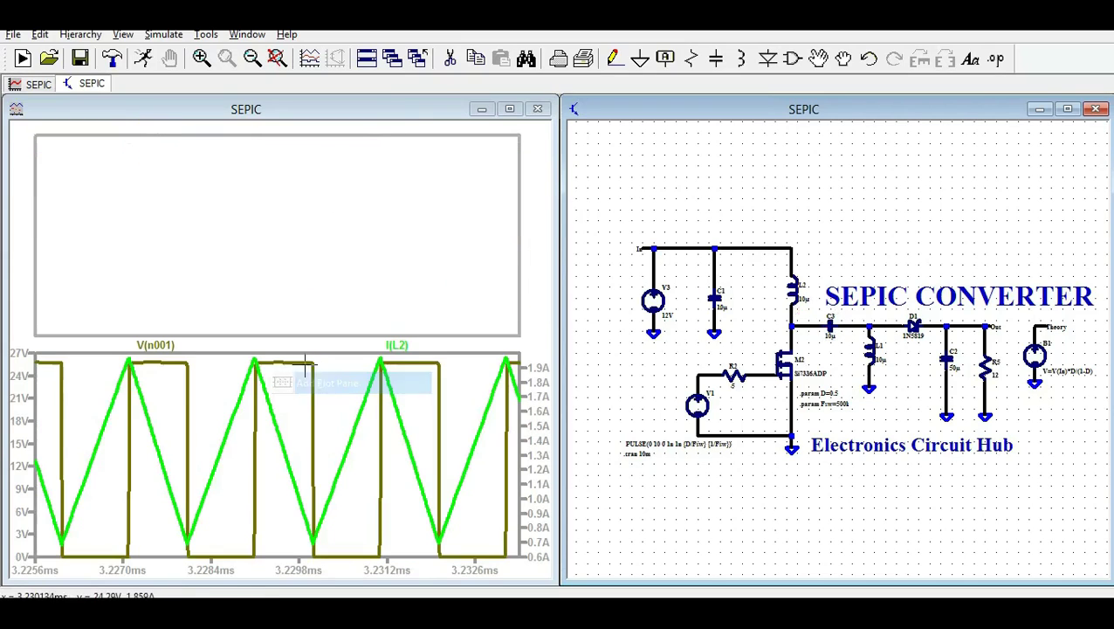
pyautogui.rightClick(263, 419)
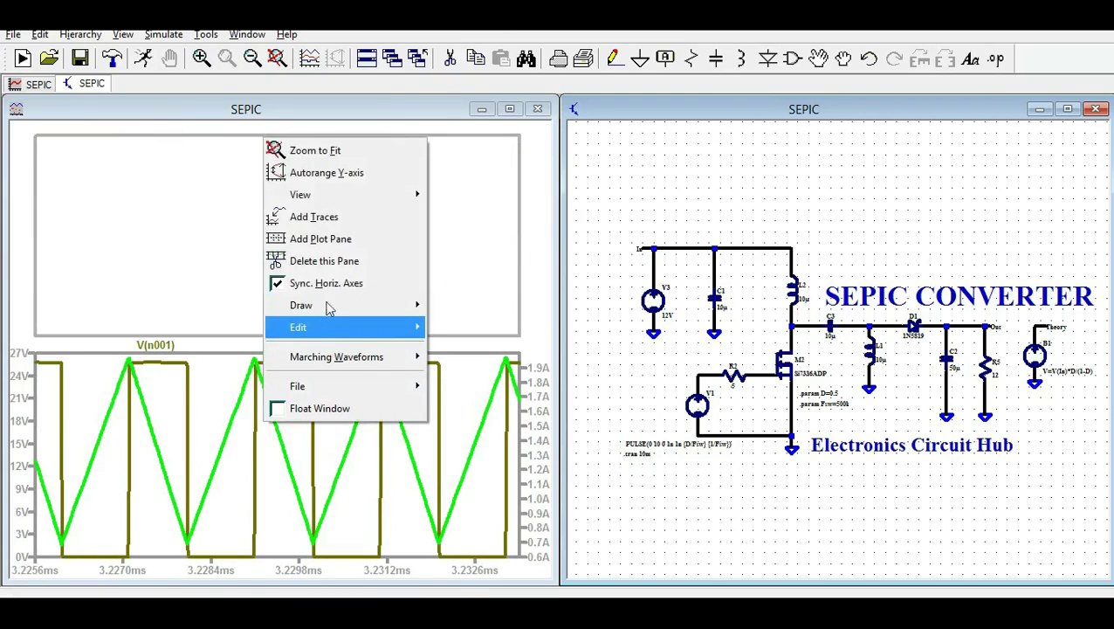
pyautogui.click(320, 239)
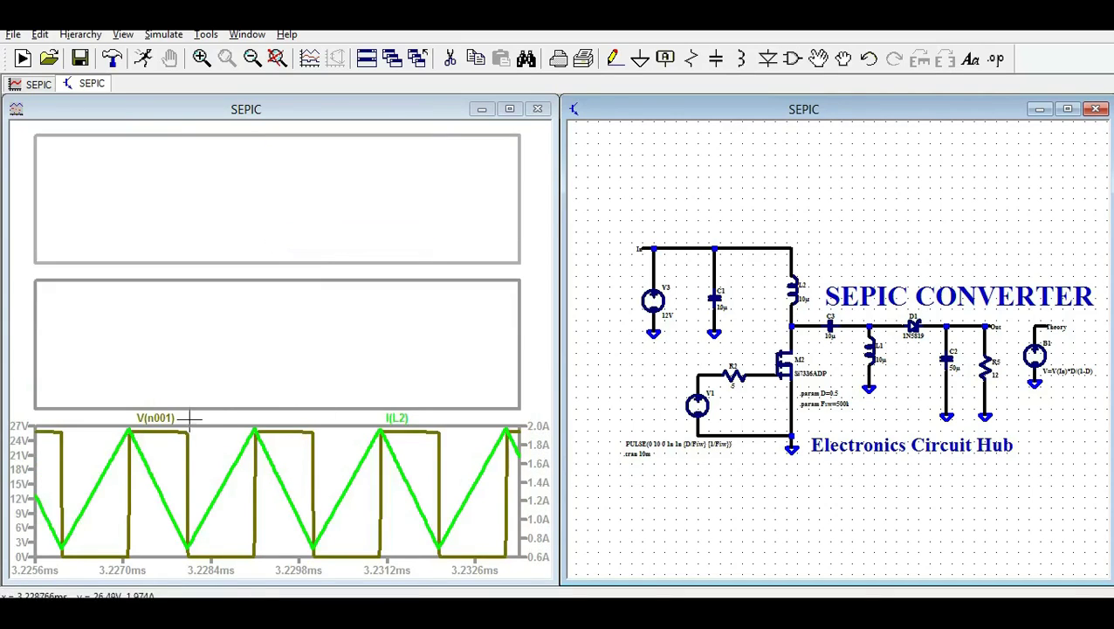
pyautogui.moveTo(398, 418)
pyautogui.mouseDown()
pyautogui.moveTo(366, 267)
pyautogui.moveTo(355, 274)
pyautogui.mouseUp()
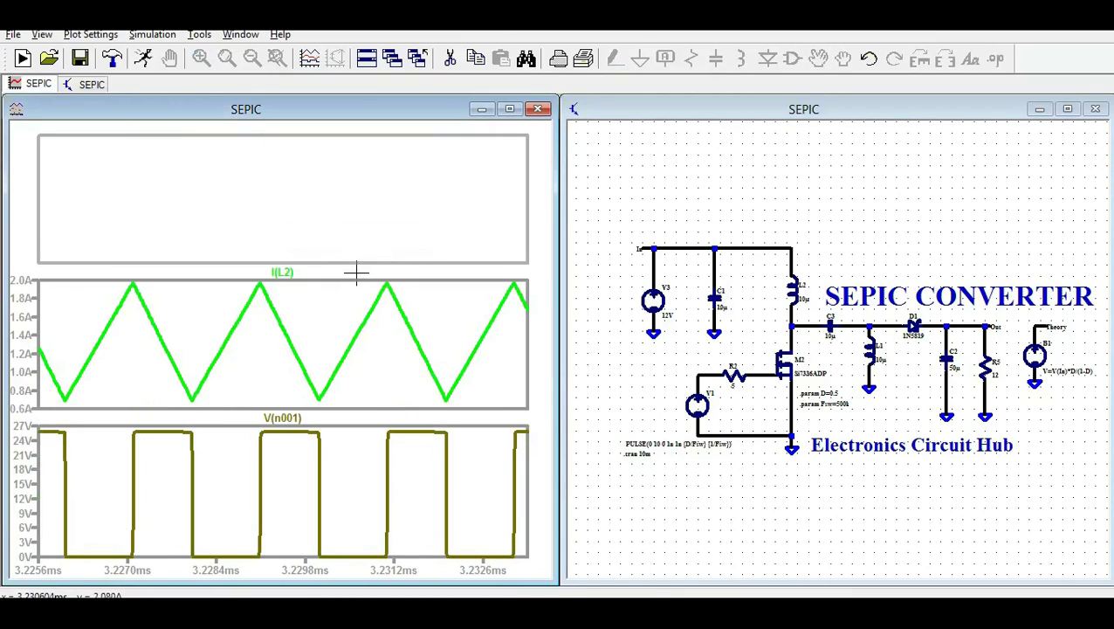
# - Plot the differential voltage across inductor L2, from the In node to M2's drain node, in the empty plot pane
pyautogui.click(793, 258)
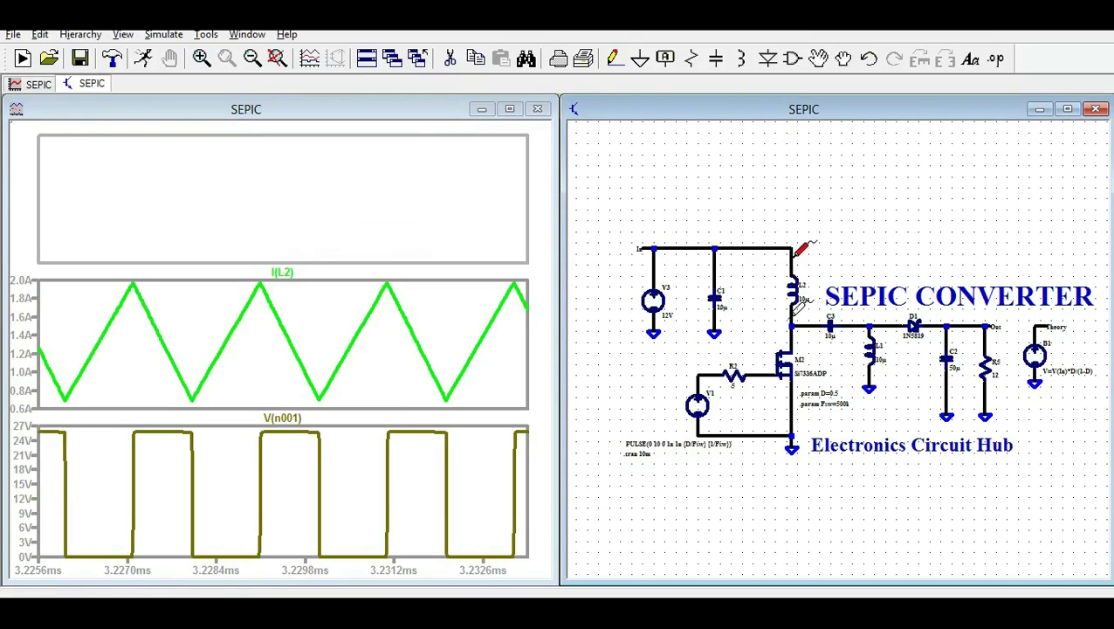
pyautogui.moveTo(796, 253); pyautogui.dragTo(793, 307)
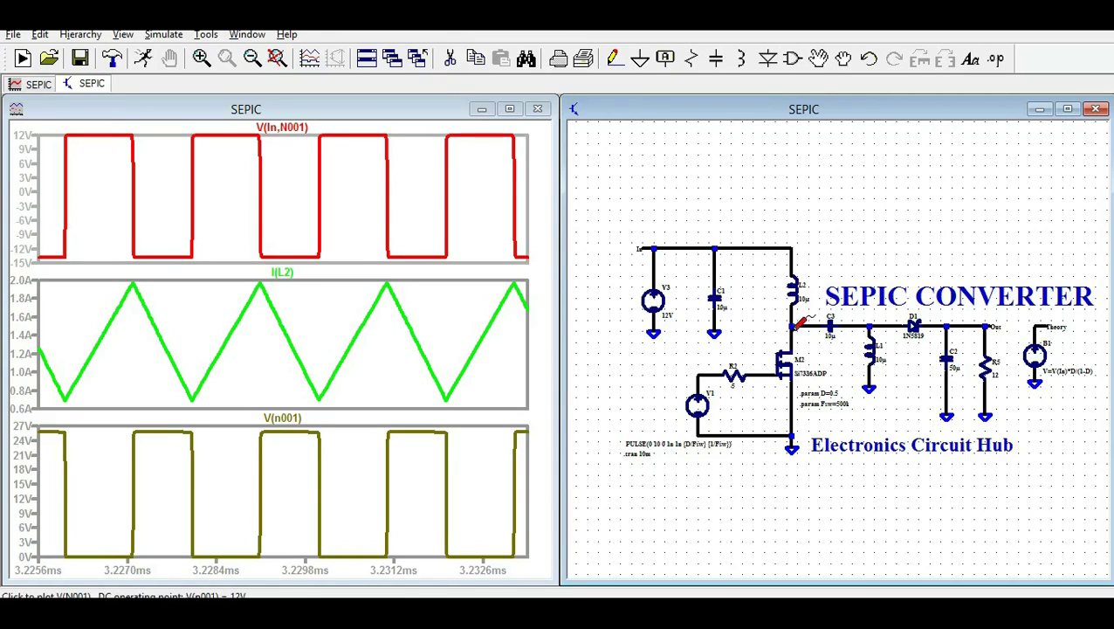
pyautogui.scroll(3, 798, 323)
pyautogui.scroll(-2, 794, 340)
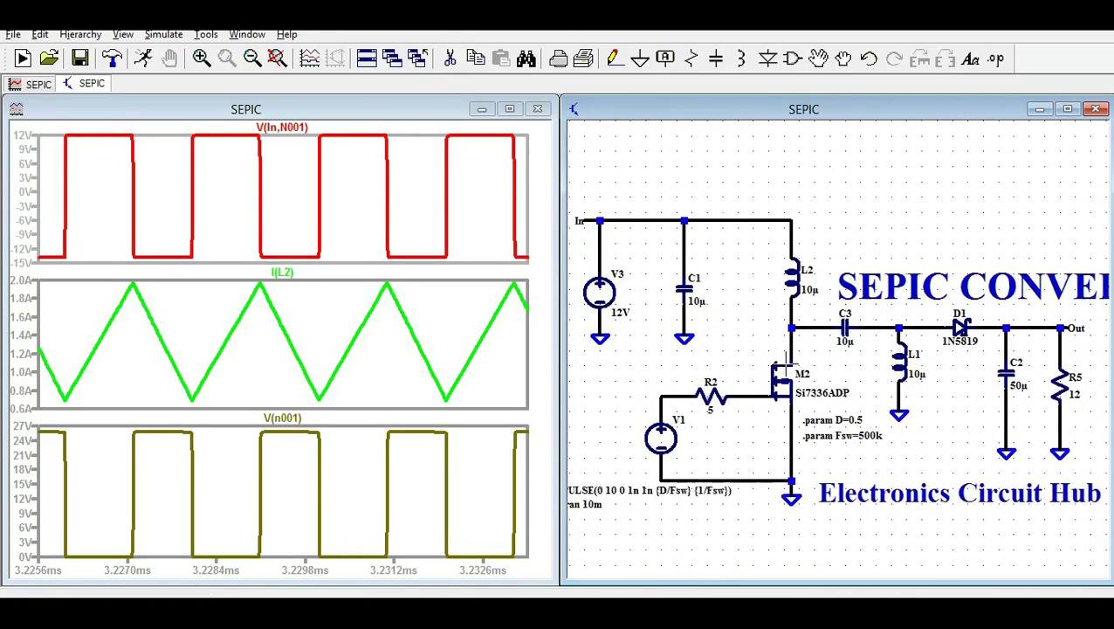
# - Replace the I(L2) trace in the middle plot pane with the current through capacitor C3
pyautogui.moveTo(672, 360); pyautogui.dragTo(700, 349)
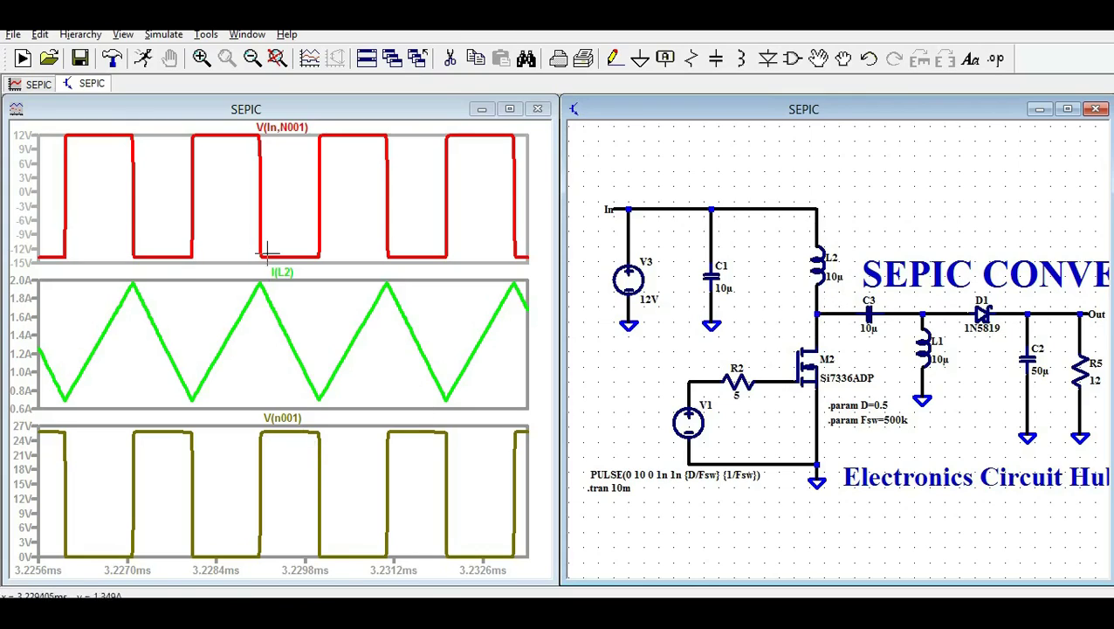
pyautogui.click(432, 347)
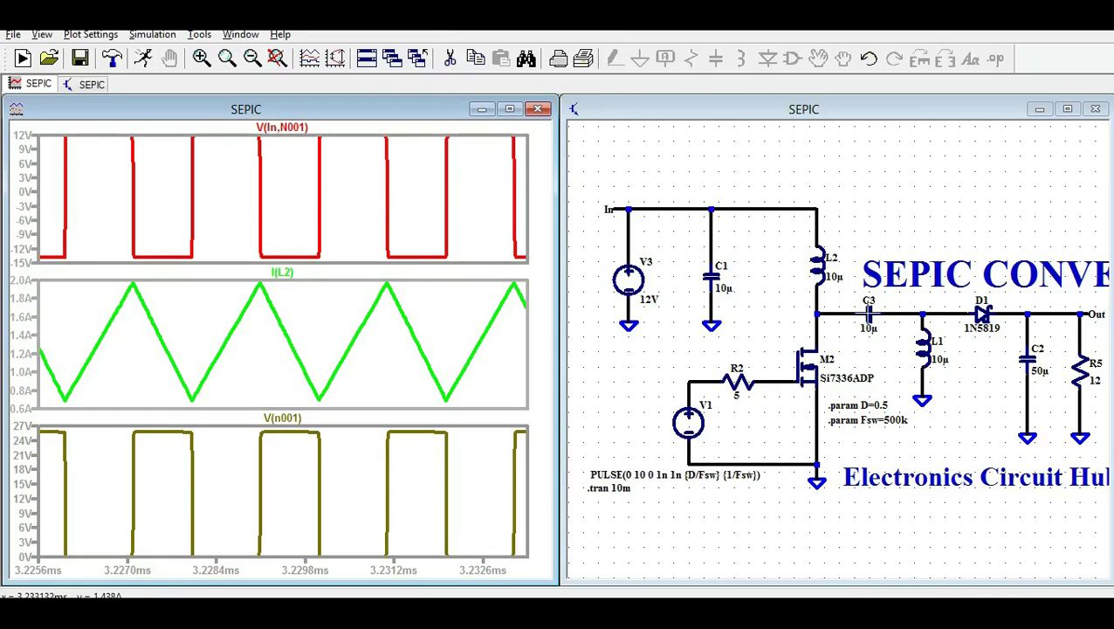
pyautogui.click(869, 314)
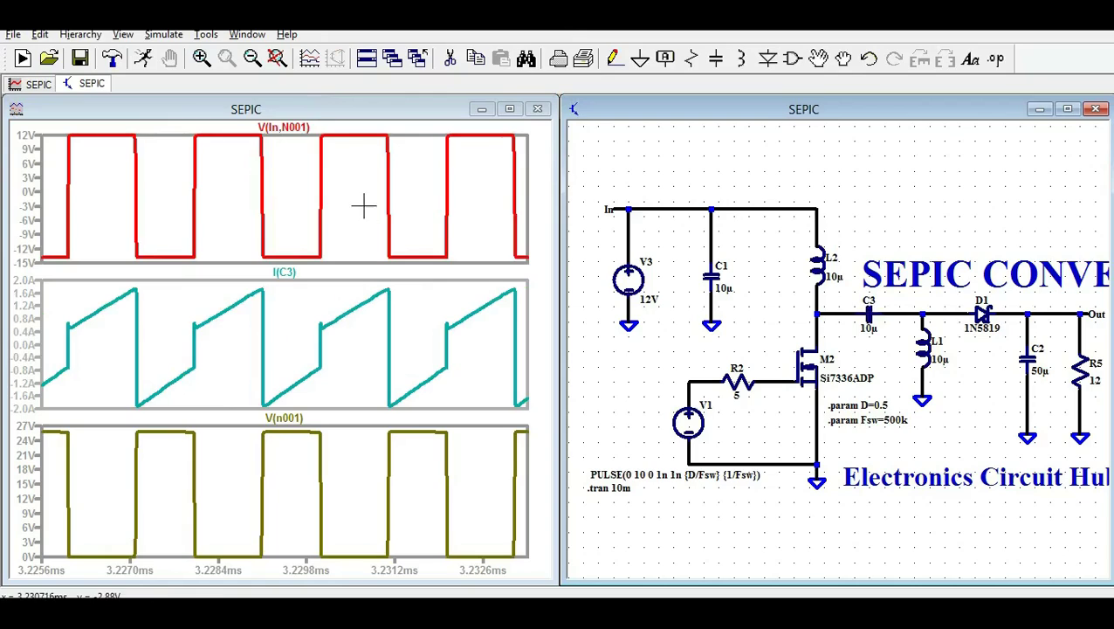
# - Plot the differential voltage across C3, from M2's drain node to L1's node, in the upper pane and delete the V(In,N001) trace
pyautogui.click(334, 188)
pyautogui.click(840, 313)
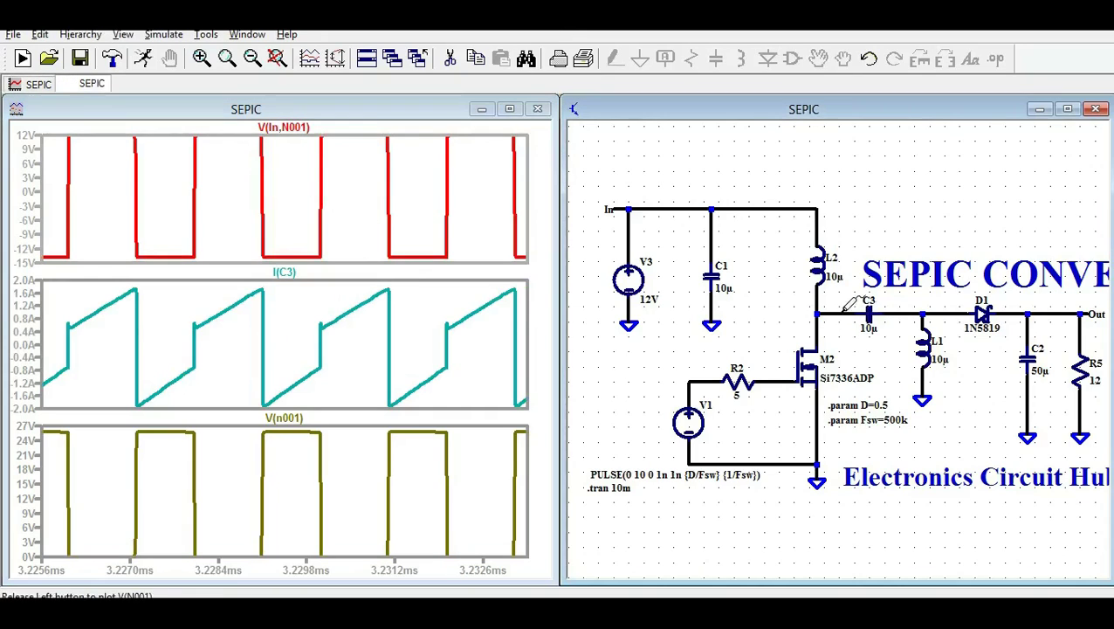
pyautogui.moveTo(843, 311)
pyautogui.mouseDown()
pyautogui.moveTo(884, 297)
pyautogui.moveTo(906, 308)
pyautogui.mouseUp()
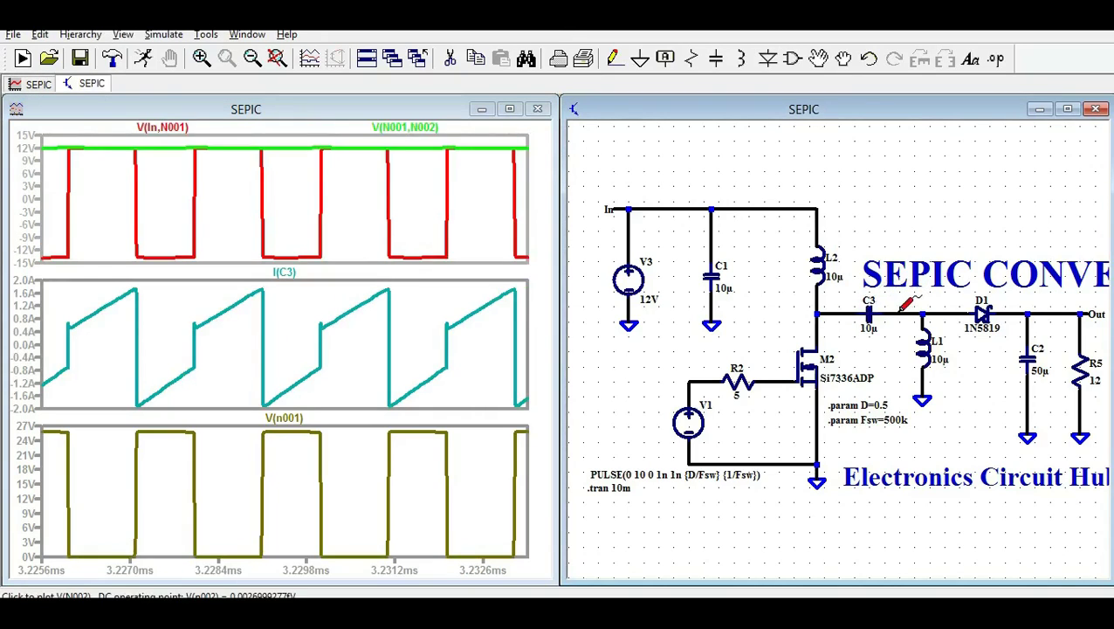
pyautogui.rightClick(189, 128)
pyautogui.click(566, 359)
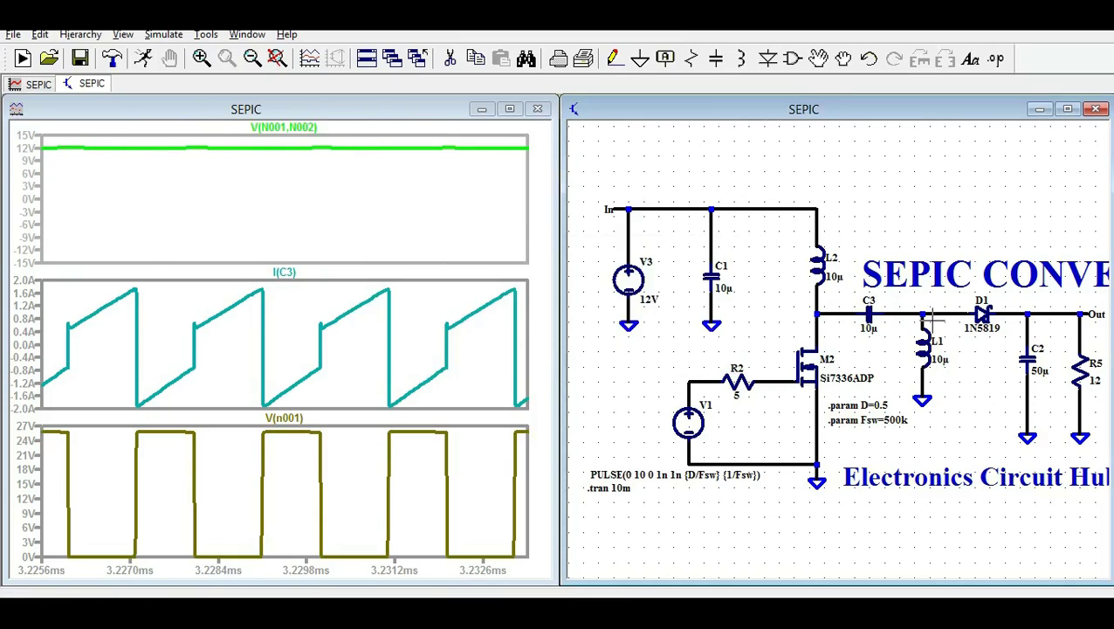
# - Replace the middle pane's trace with inductor L1's current and add the voltage at L1's ungrounded node to the upper pane
pyautogui.click(340, 338)
pyautogui.click(929, 348)
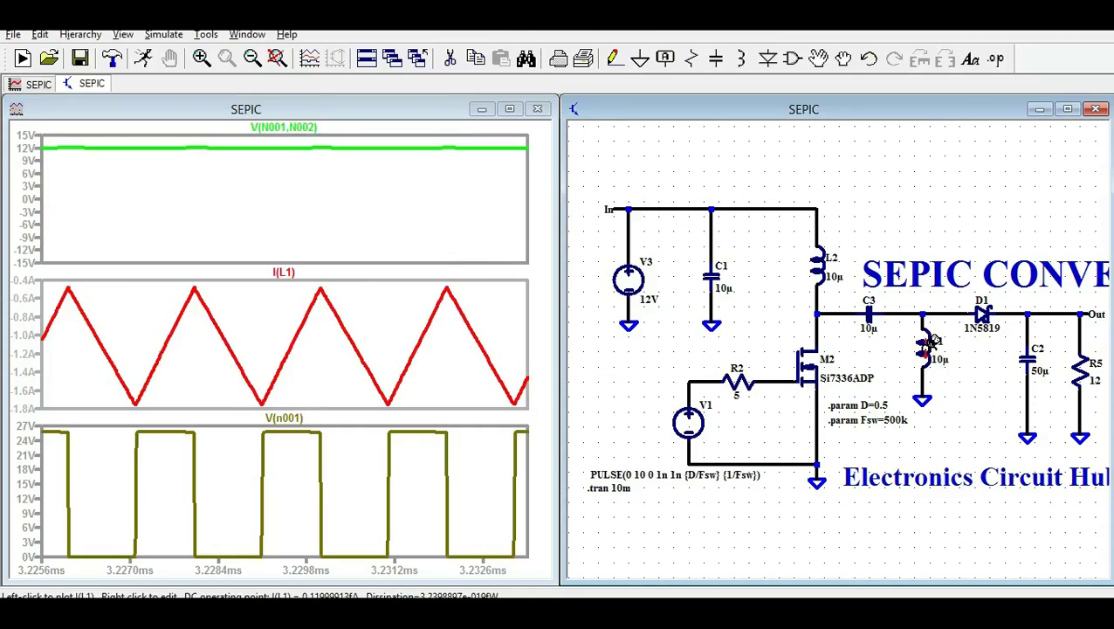
pyautogui.click(308, 176)
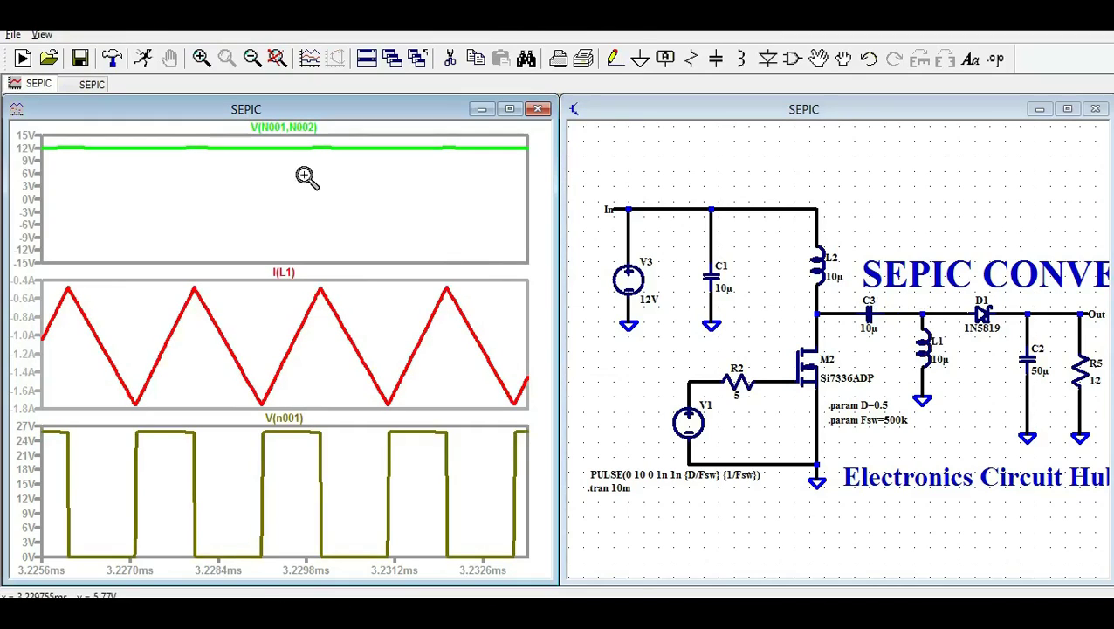
pyautogui.moveTo(922, 313); pyautogui.dragTo(922, 377)
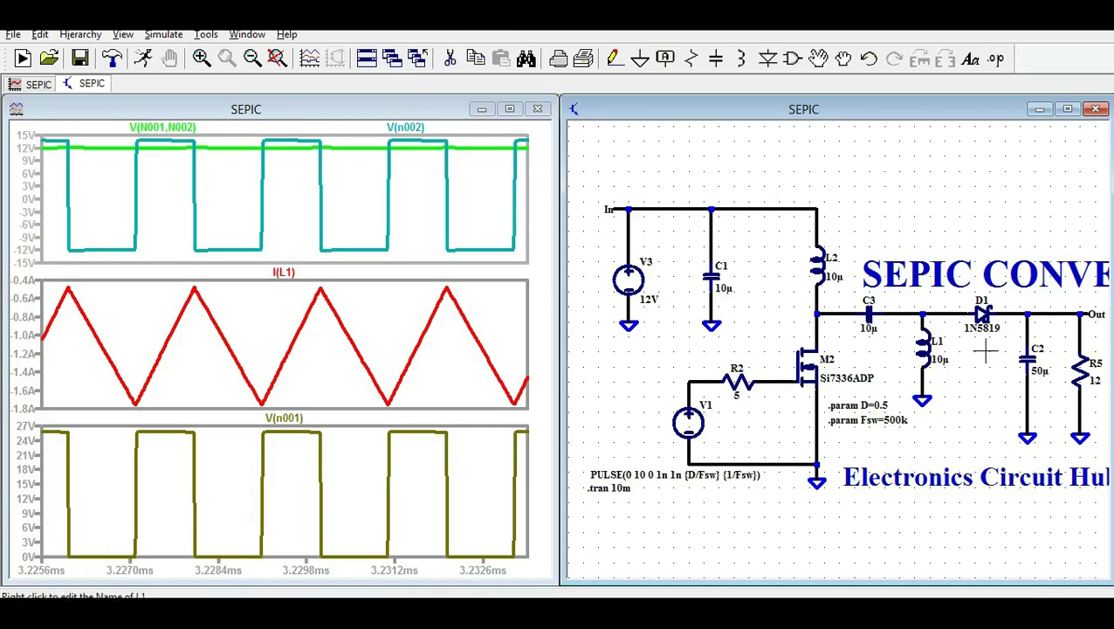
# - Replace the I(L1) trace in the middle pane with the current through diode D1
pyautogui.click(231, 318)
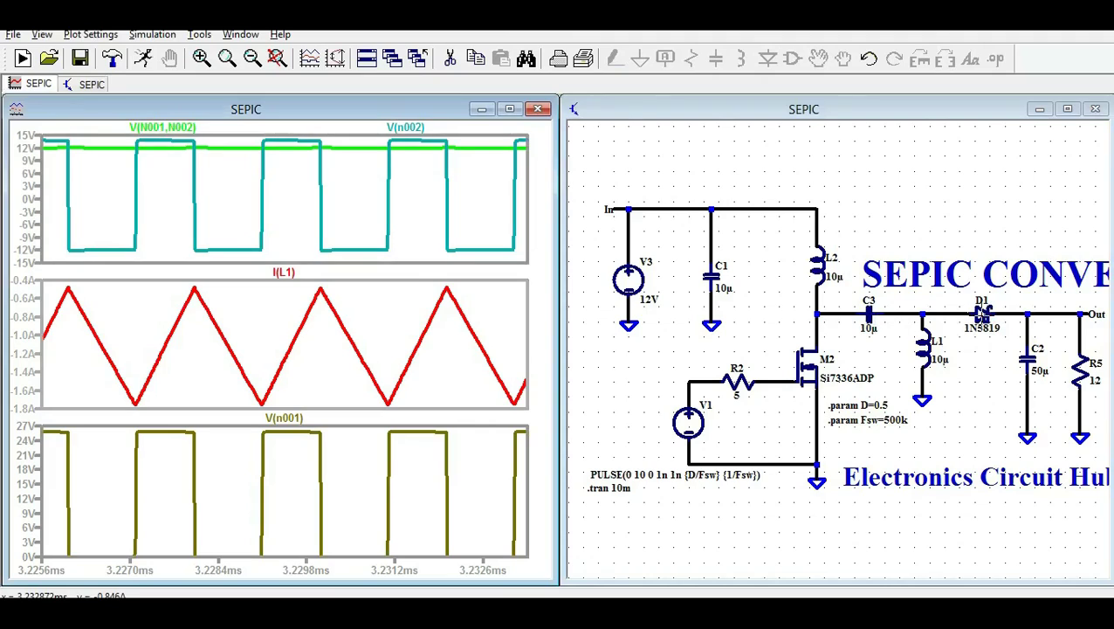
pyautogui.click(981, 311)
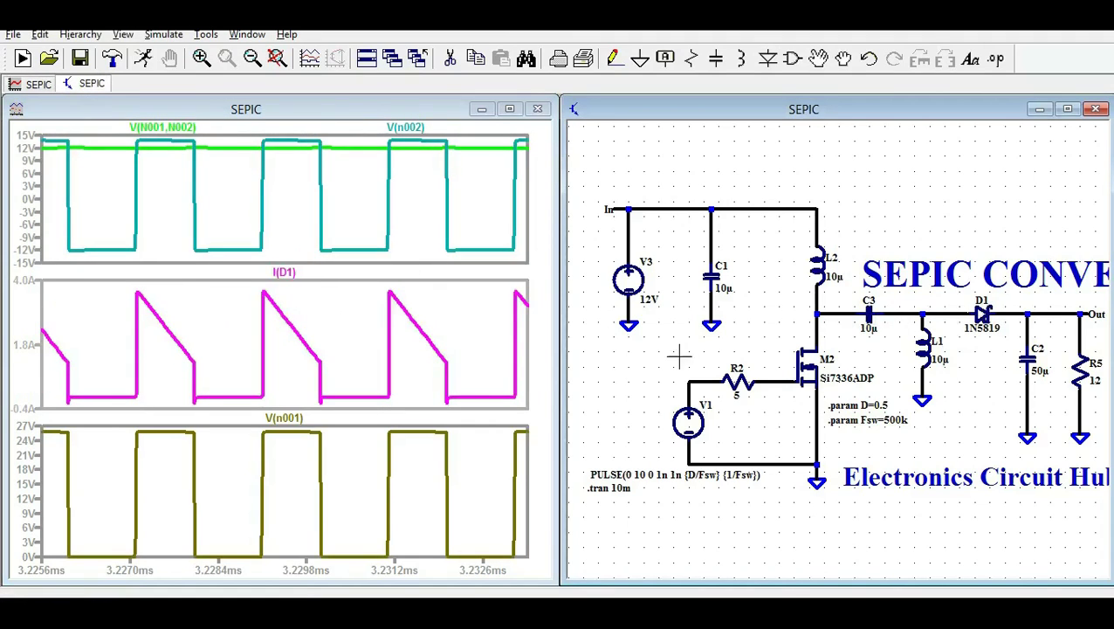
pyautogui.scroll(-3, 751, 353)
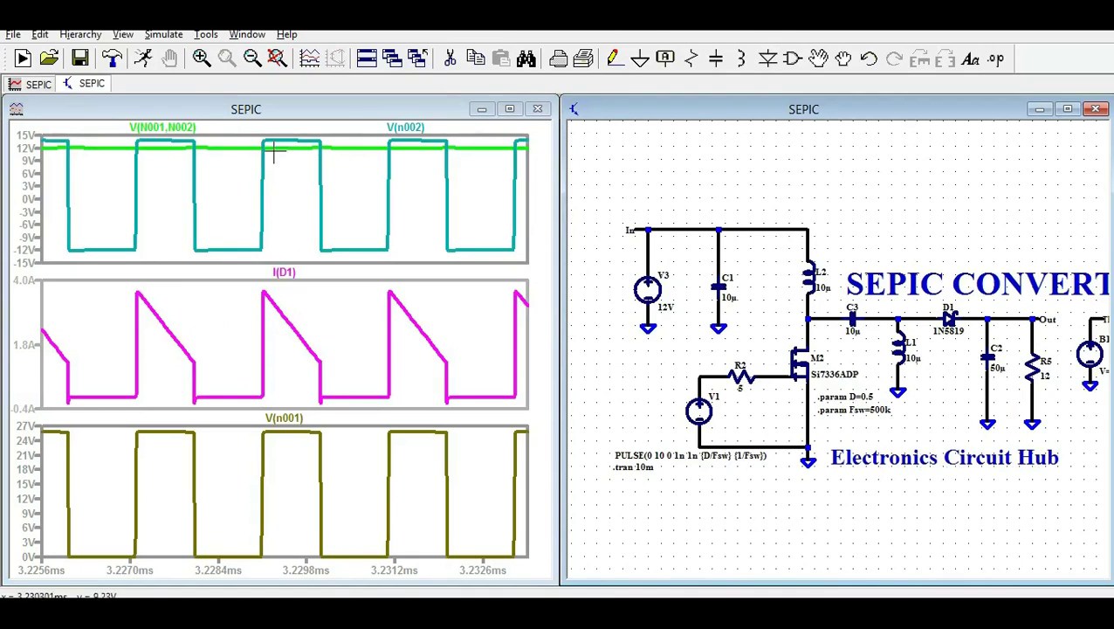
# - Delete the upper and middle plot panes, keeping only the V(n001) pane
pyautogui.rightClick(170, 182)
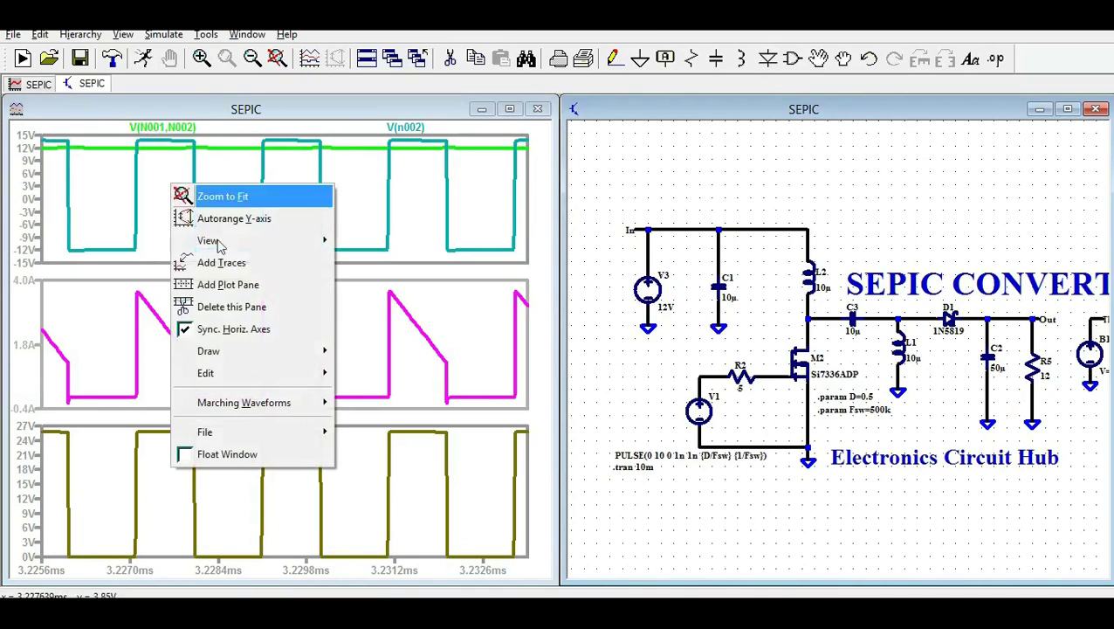
pyautogui.click(258, 309)
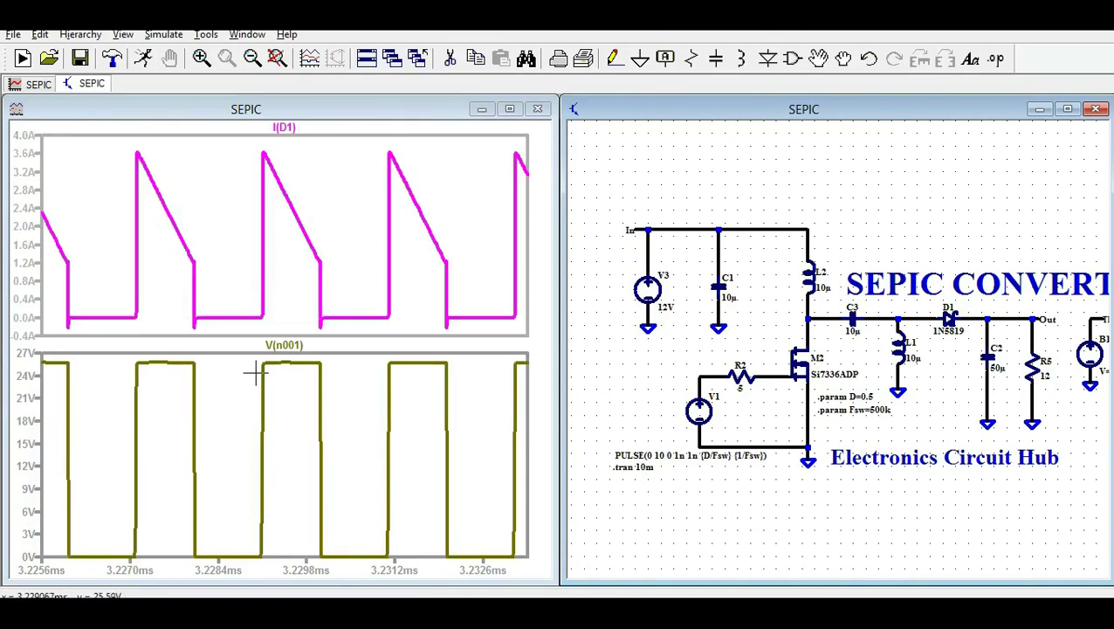
pyautogui.rightClick(252, 248)
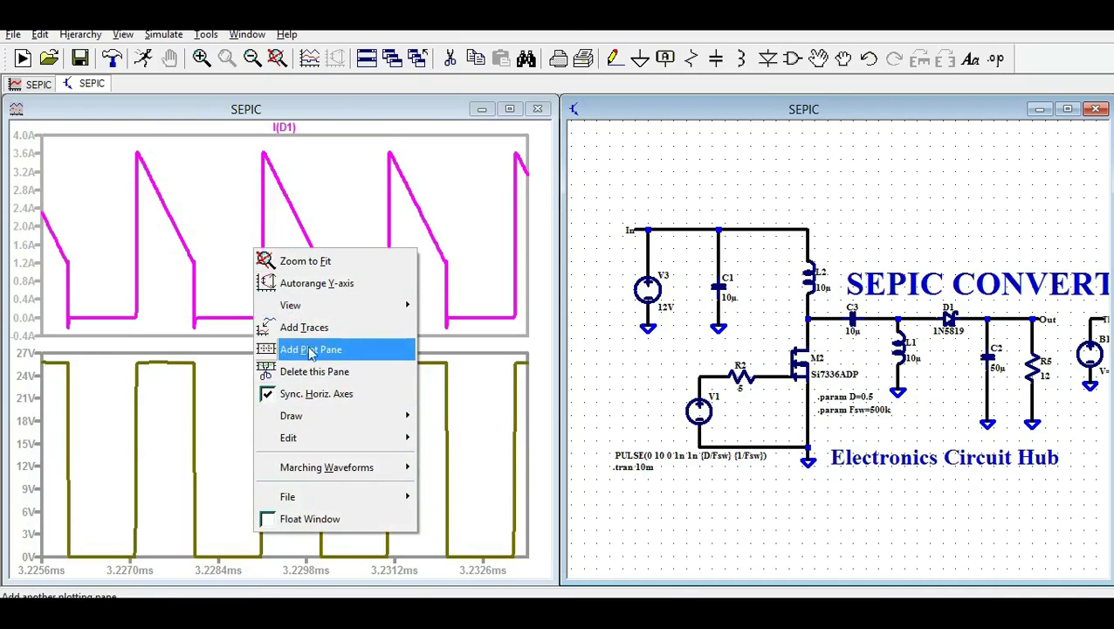
pyautogui.click(313, 371)
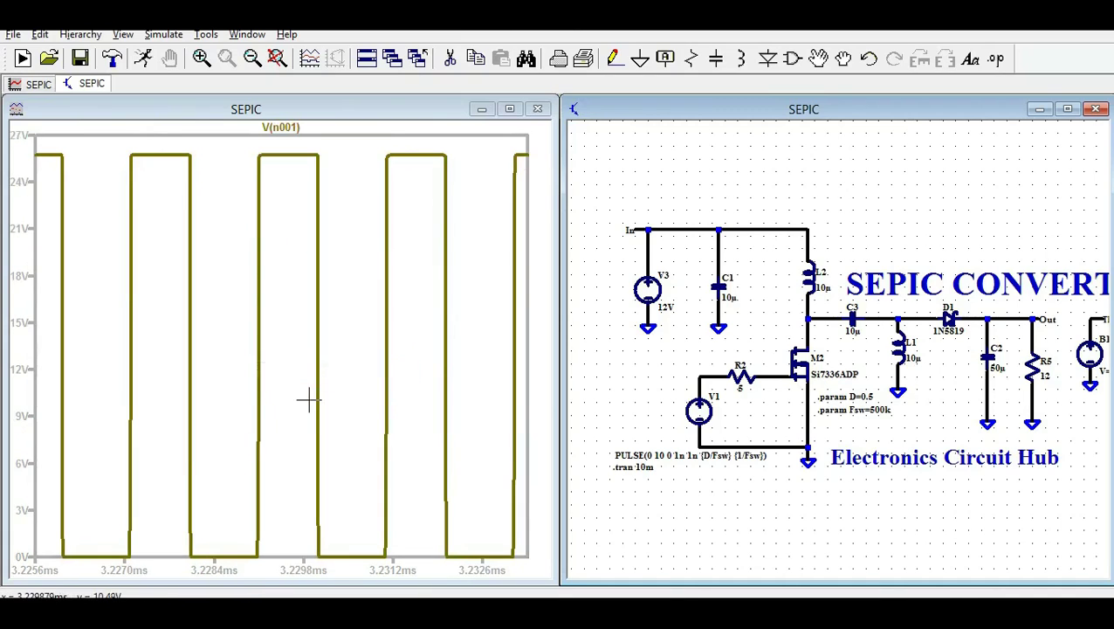
# - Replace the V(n001) trace with the voltage at the Out node and fit the whole waveform in the plot
pyautogui.click(1028, 316)
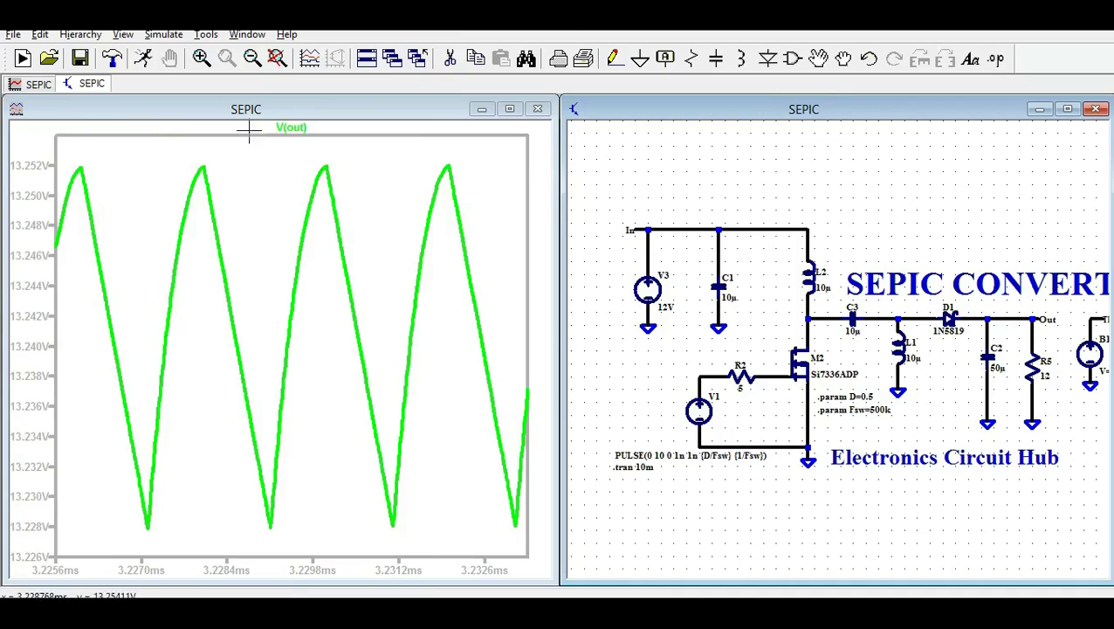
pyautogui.click(277, 58)
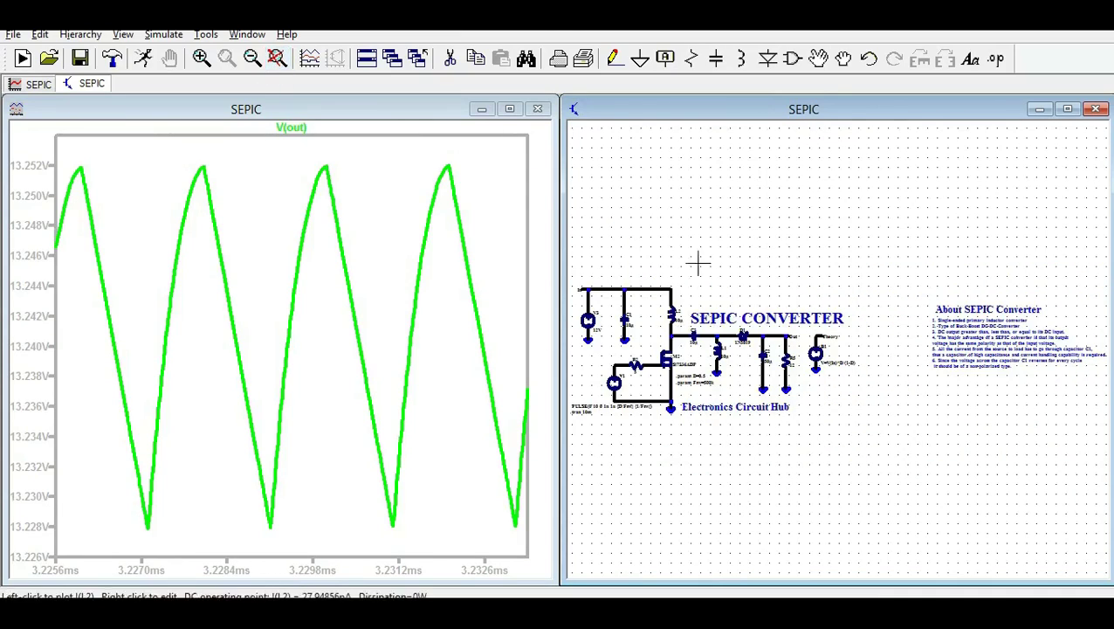
pyautogui.scroll(5, 763, 236)
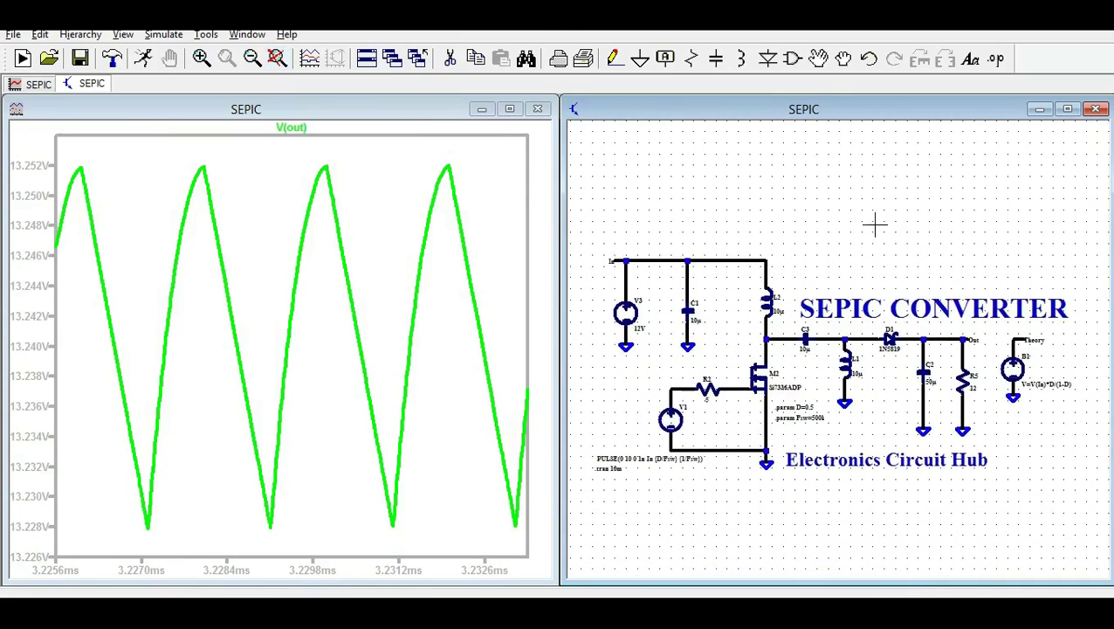
pyautogui.scroll(-3, 859, 232)
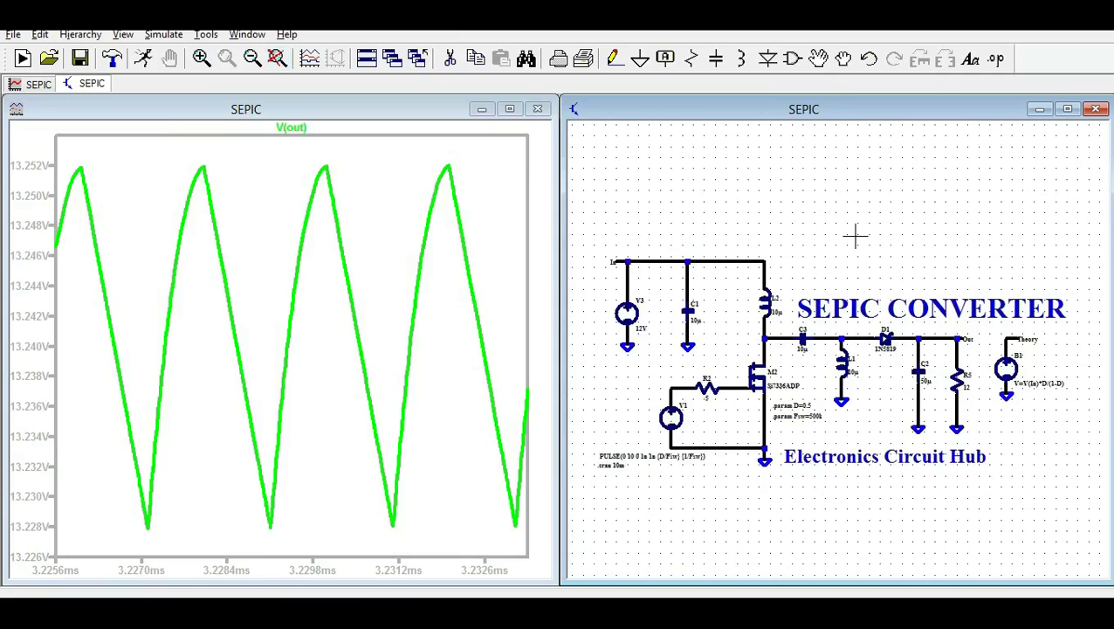
pyautogui.click(107, 356)
pyautogui.click(278, 58)
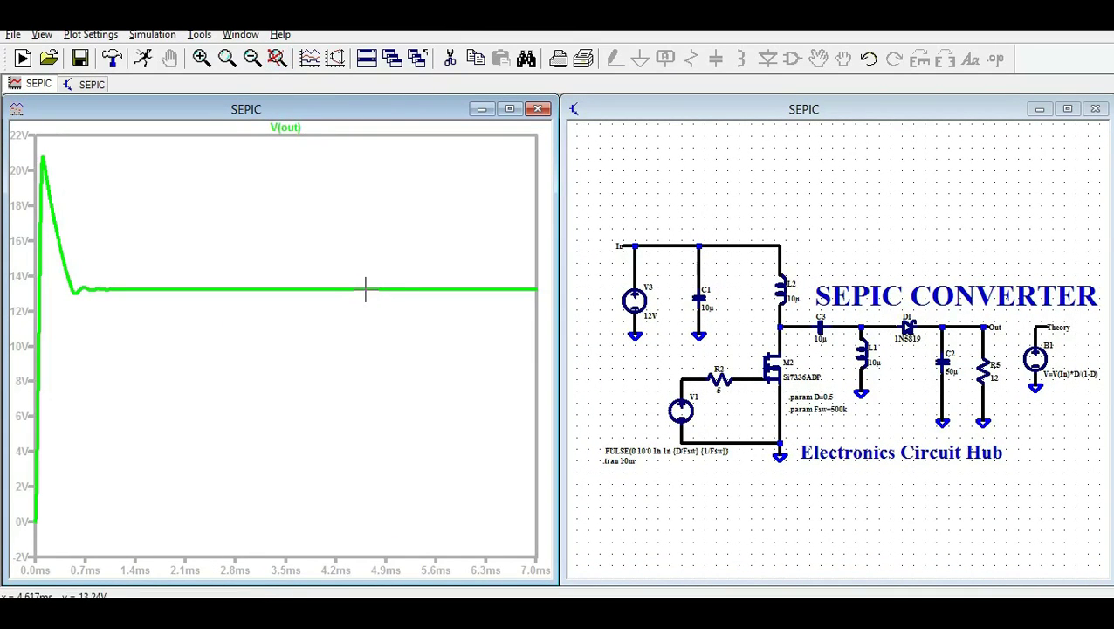
# - Plot the current through load resistor R5 alongside V(out) to examine it, and delete that trace
pyautogui.click(1006, 528)
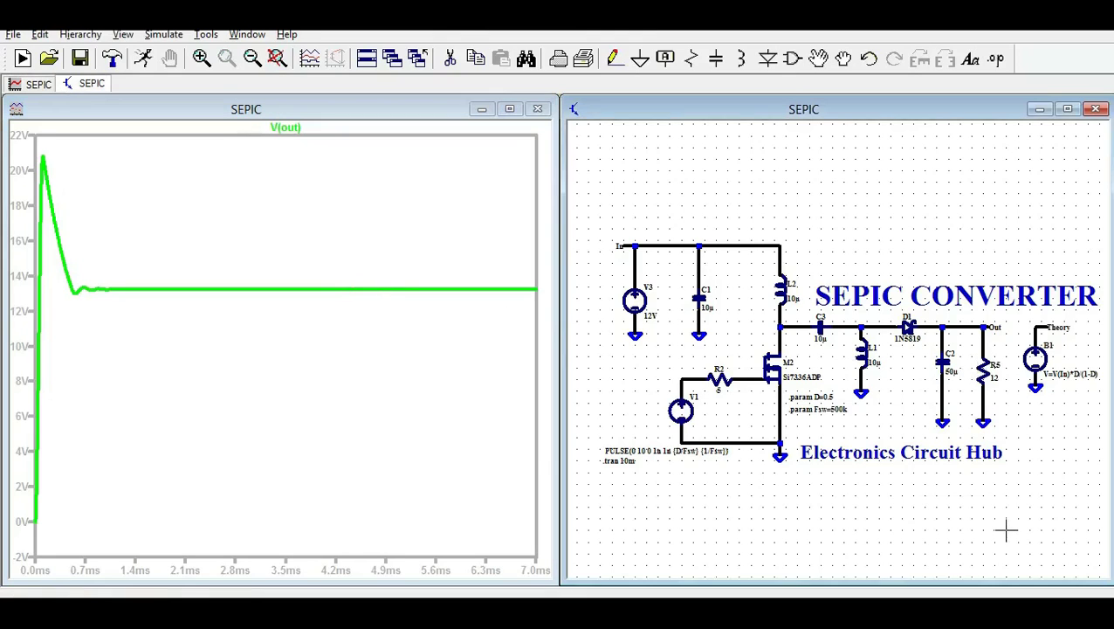
pyautogui.click(987, 369)
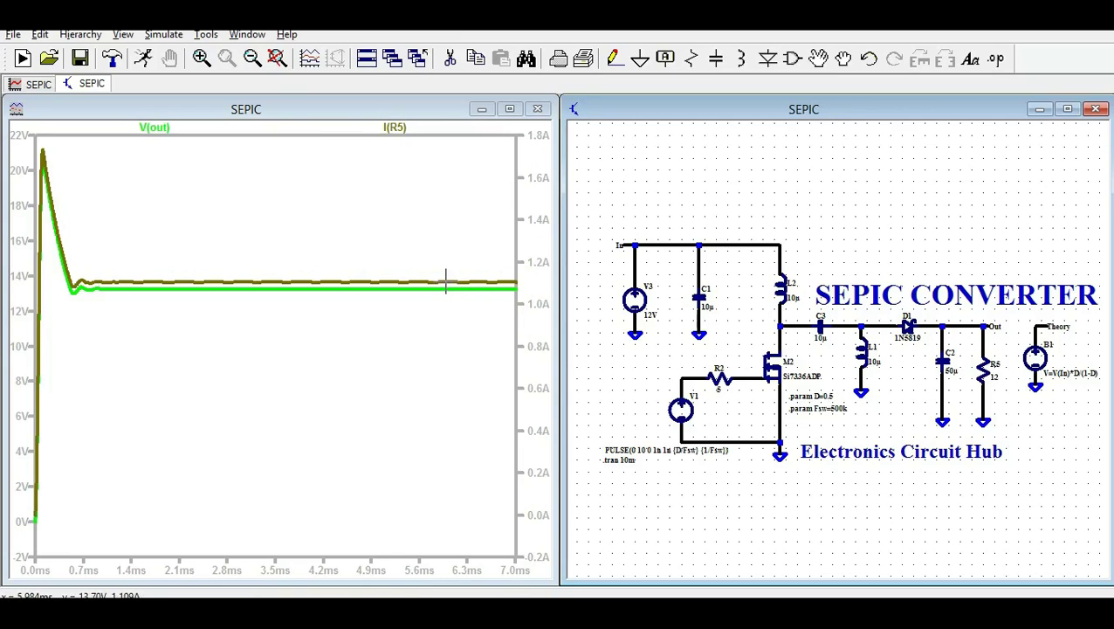
pyautogui.rightClick(396, 128)
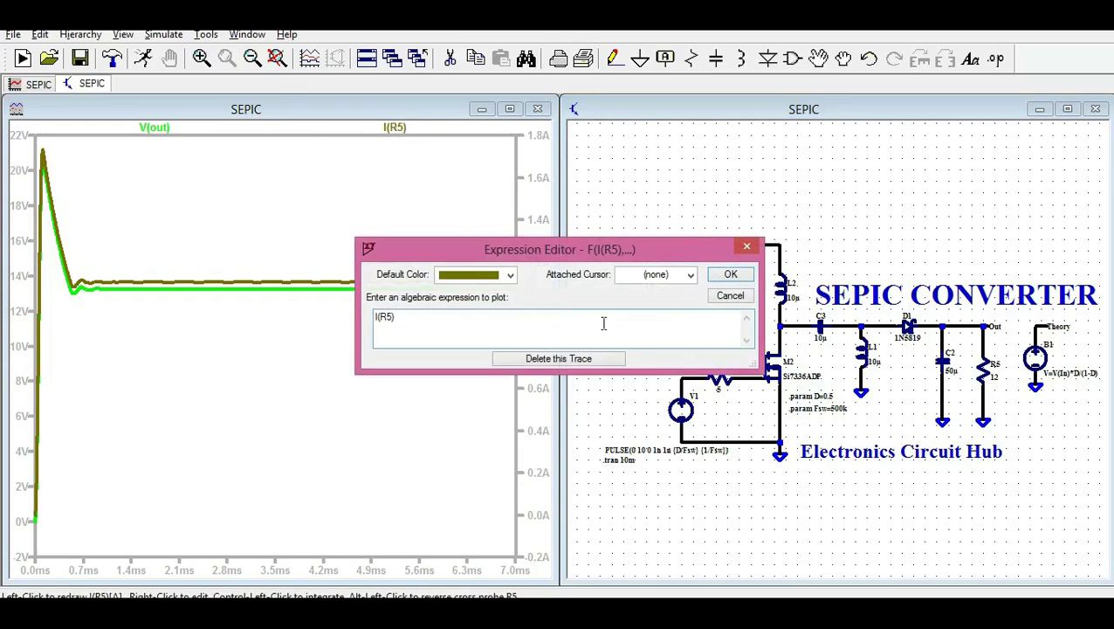
pyautogui.click(559, 358)
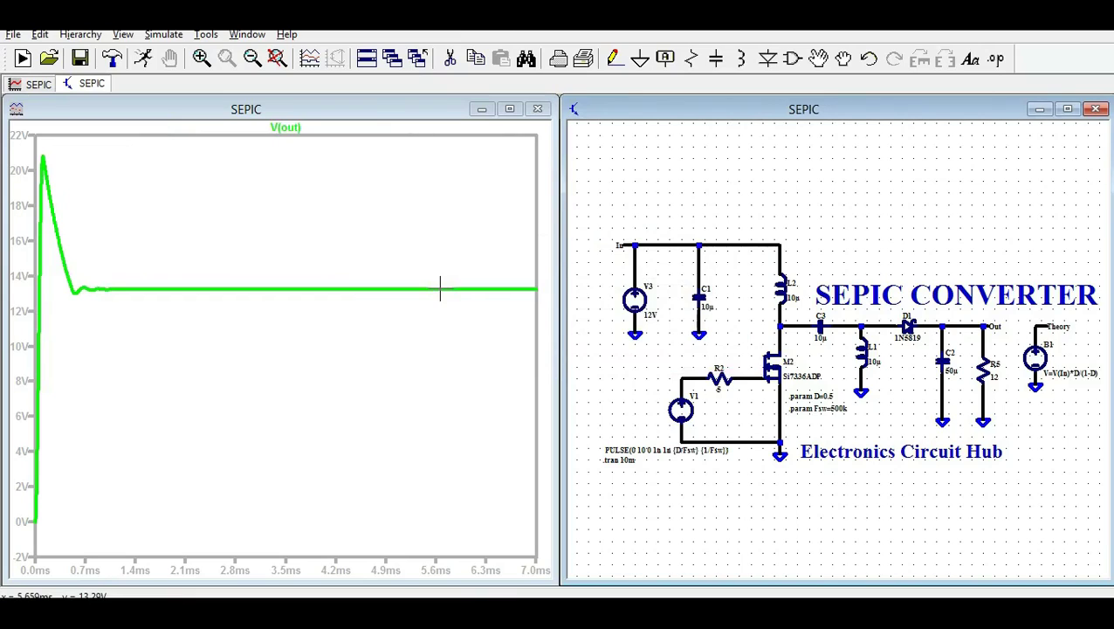
# - Add the Theory node's voltage to the V(out) plot and zoom in on the output ripple around 3.5 ms
pyautogui.click(1041, 321)
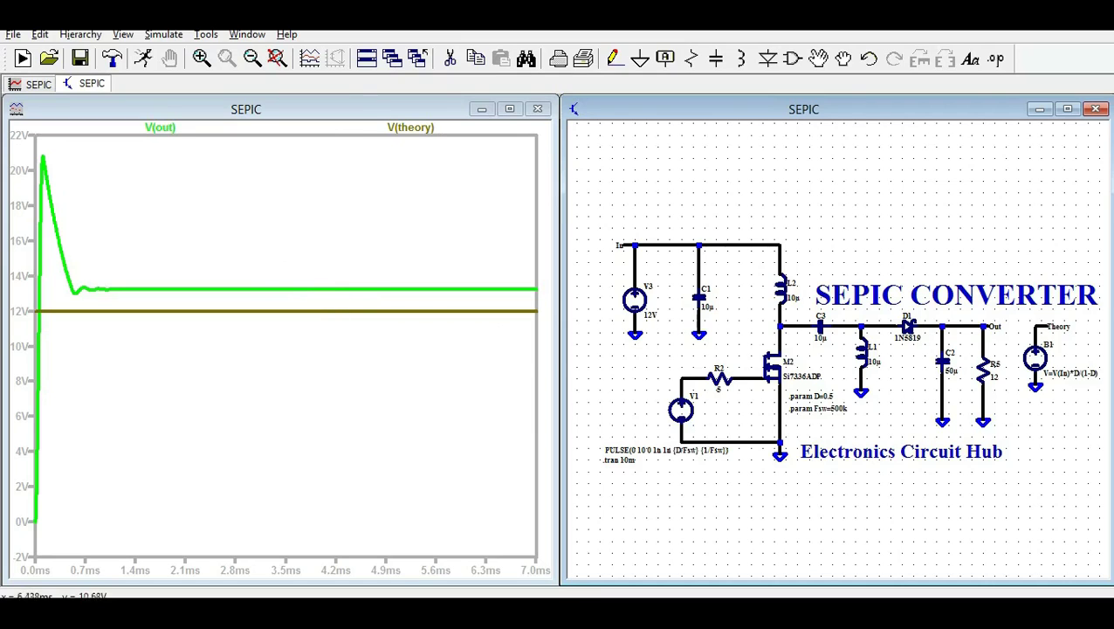
pyautogui.moveTo(311, 301); pyautogui.dragTo(306, 301)
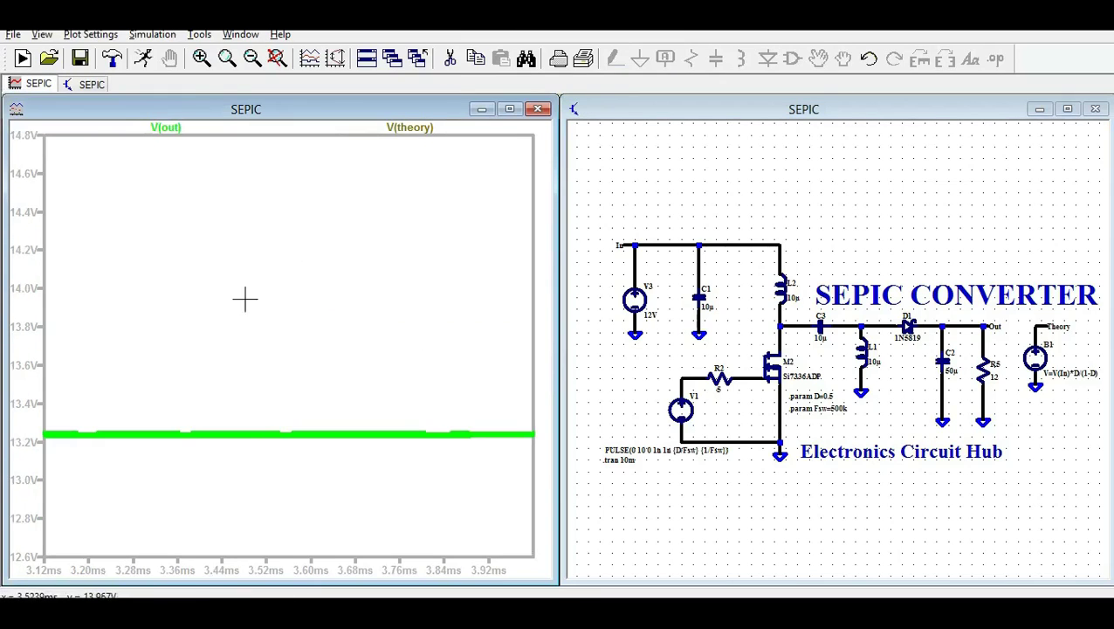
pyautogui.moveTo(193, 393)
pyautogui.mouseDown()
pyautogui.moveTo(236, 450)
pyautogui.moveTo(374, 485)
pyautogui.mouseUp()
pyautogui.moveTo(174, 302); pyautogui.dragTo(357, 423)
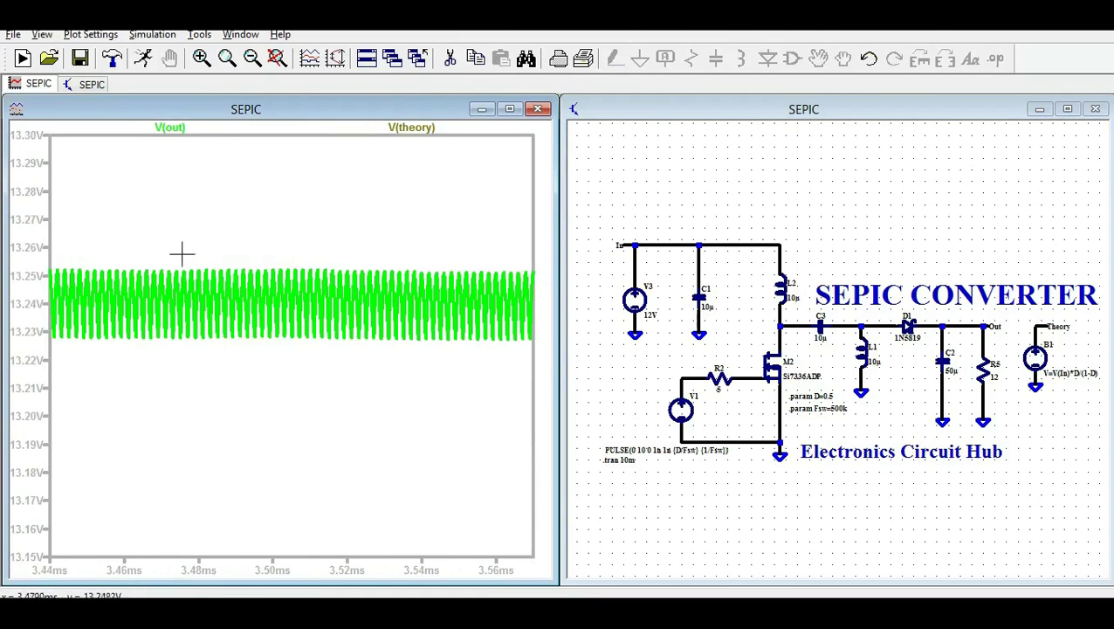
pyautogui.moveTo(179, 254); pyautogui.dragTo(390, 376)
pyautogui.moveTo(151, 188); pyautogui.dragTo(430, 433)
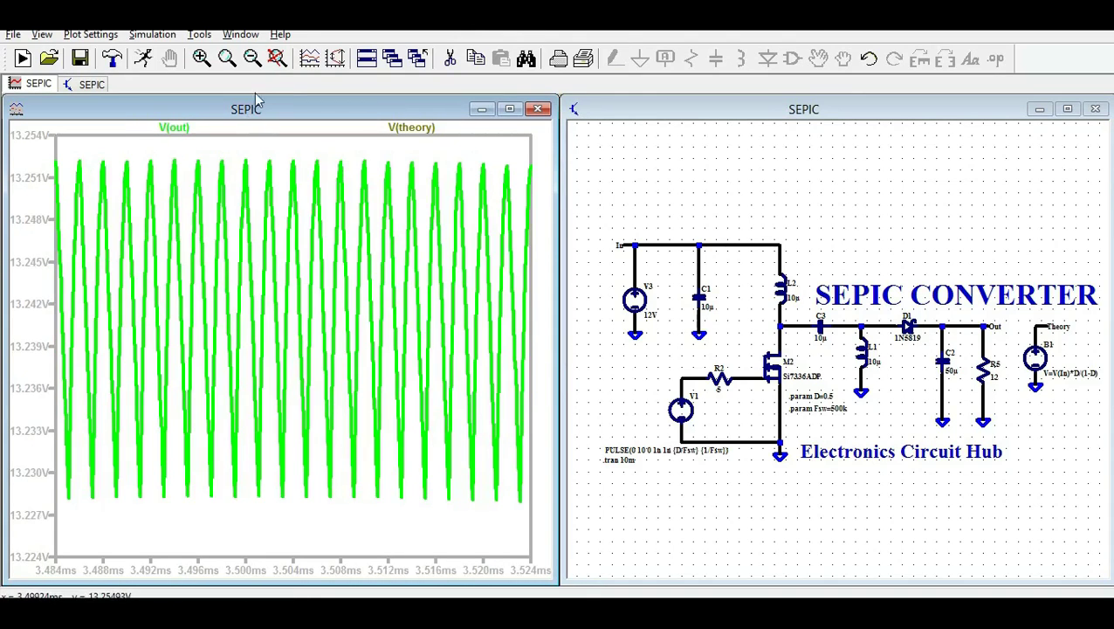
# - Fit the whole plot again and zoom in on the V(out) ripple around 2.58 ms
pyautogui.click(276, 58)
pyautogui.moveTo(177, 242); pyautogui.dragTo(286, 305)
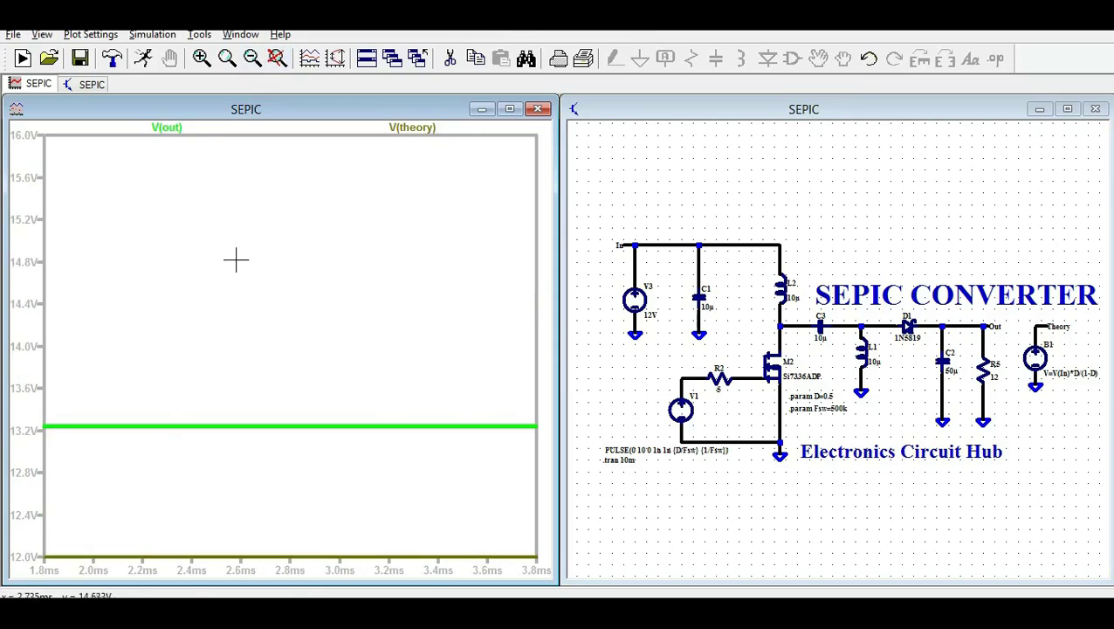
pyautogui.moveTo(182, 363); pyautogui.dragTo(311, 536)
pyautogui.moveTo(209, 301); pyautogui.dragTo(271, 343)
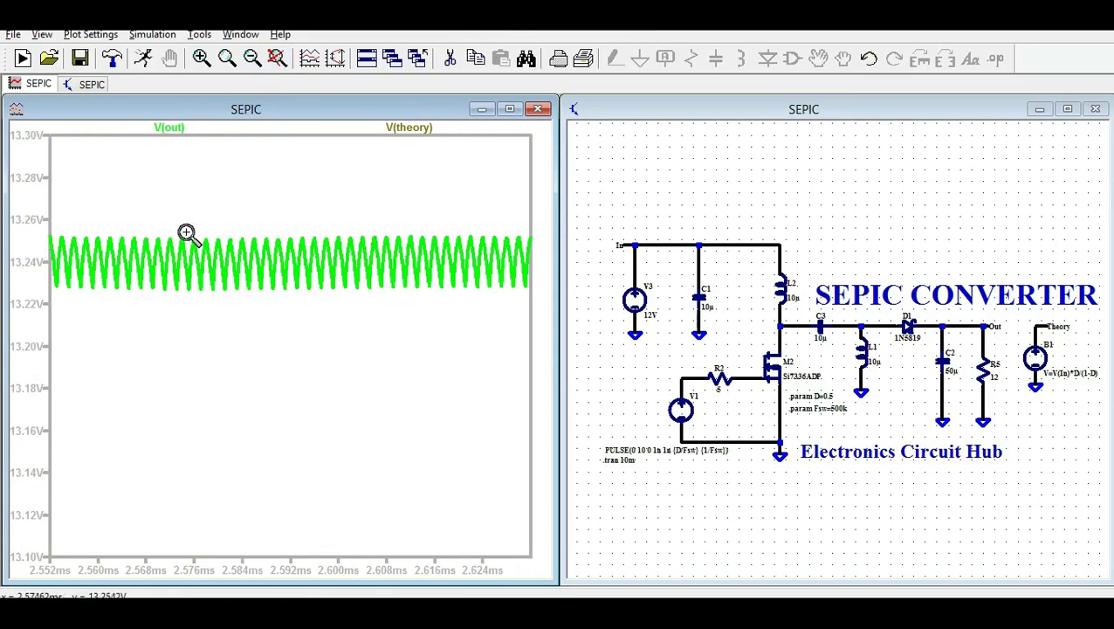
pyautogui.moveTo(185, 234); pyautogui.dragTo(308, 303)
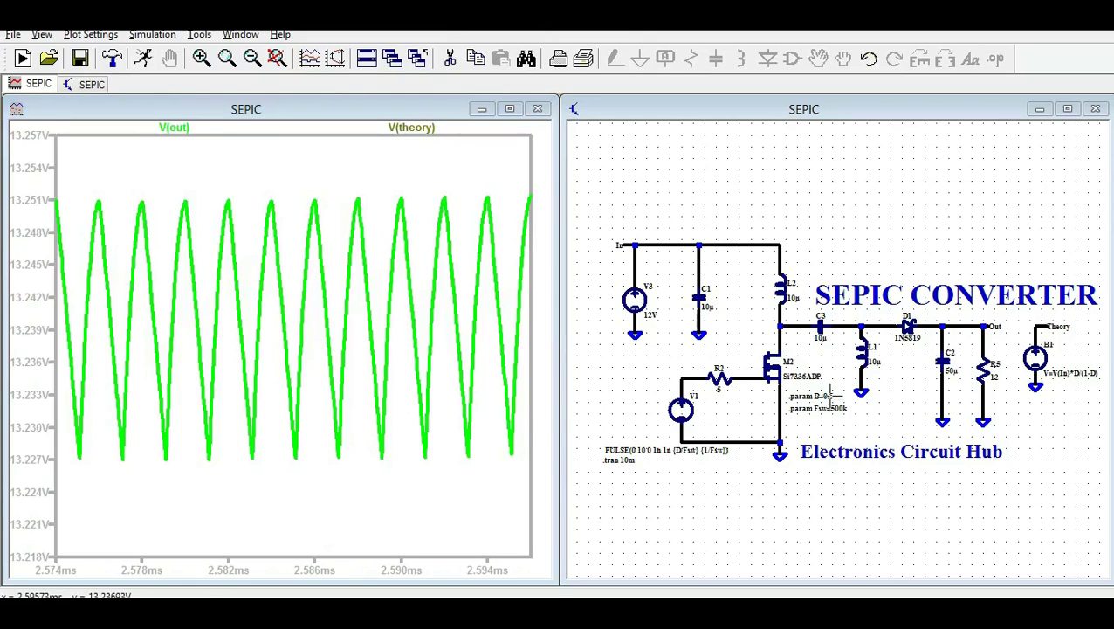
# - Set the duty cycle parameter D to 0.3 and rerun the simulation
pyautogui.rightClick(830, 395)
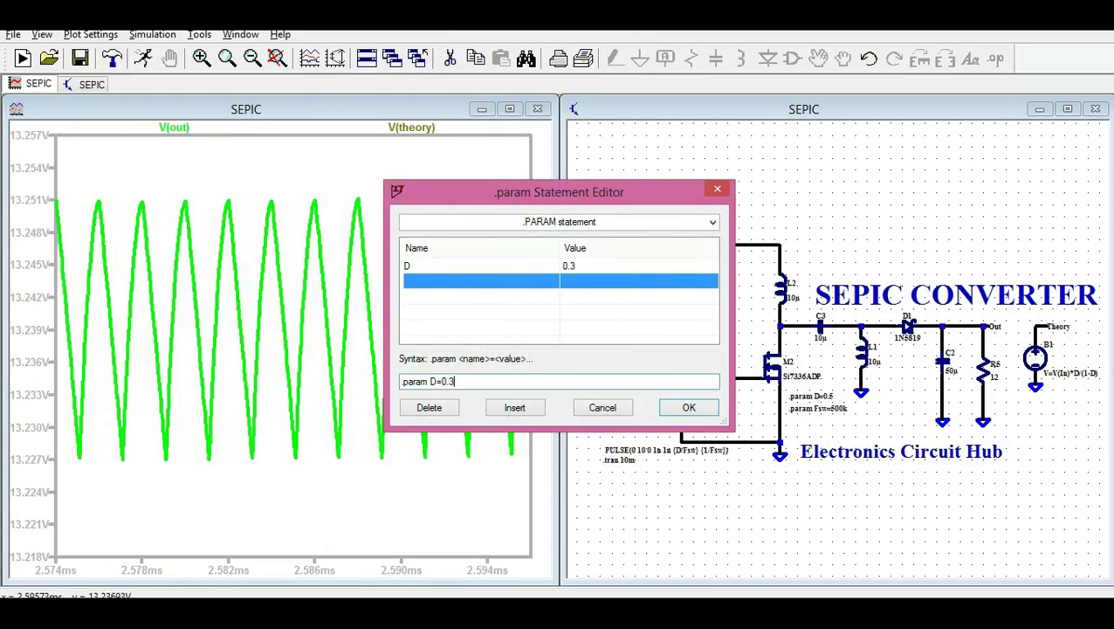
pyautogui.click(688, 406)
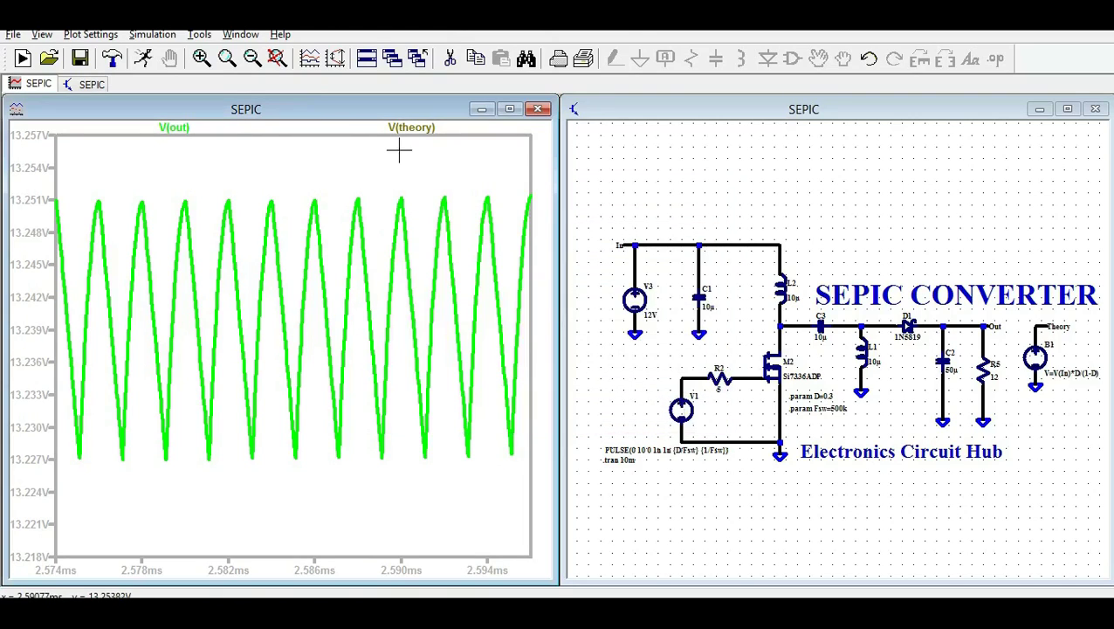
pyautogui.click(145, 59)
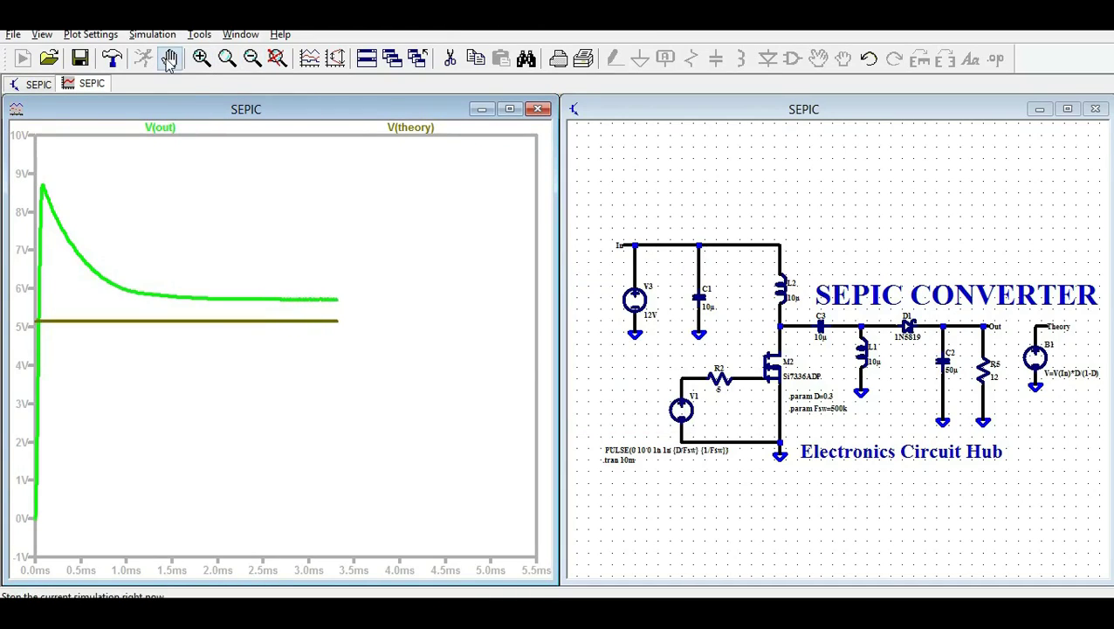
# - Halt the current run, then set the duty cycle parameter D to 0.8 and simulate again, stopping after a few milliseconds
pyautogui.click(170, 58)
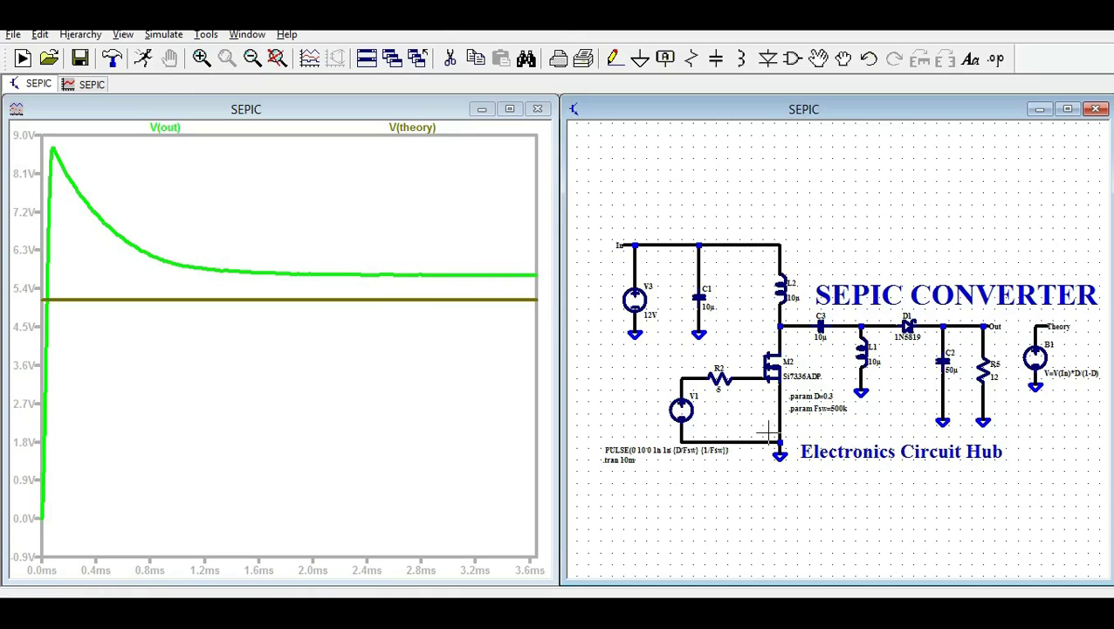
pyautogui.scroll(2, 826, 395)
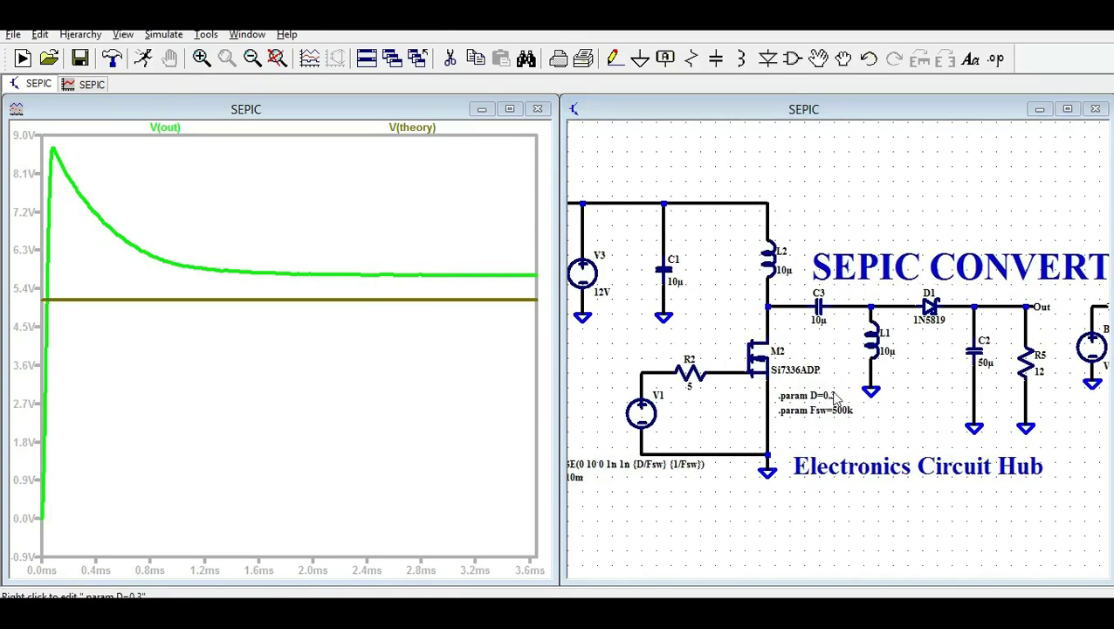
pyautogui.rightClick(834, 393)
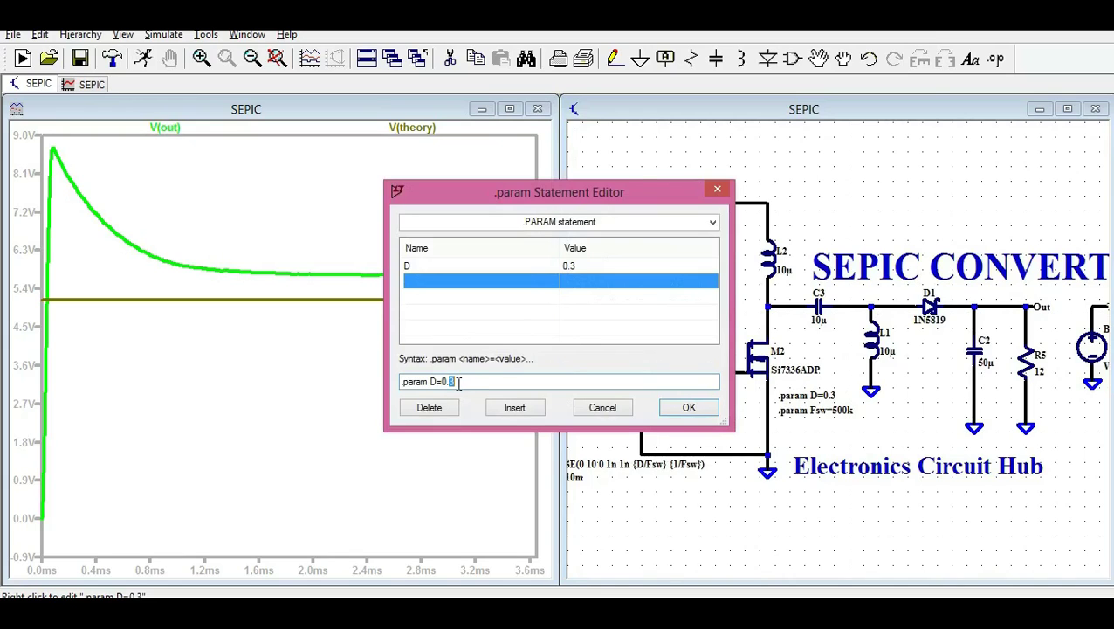
pyautogui.press('Return')
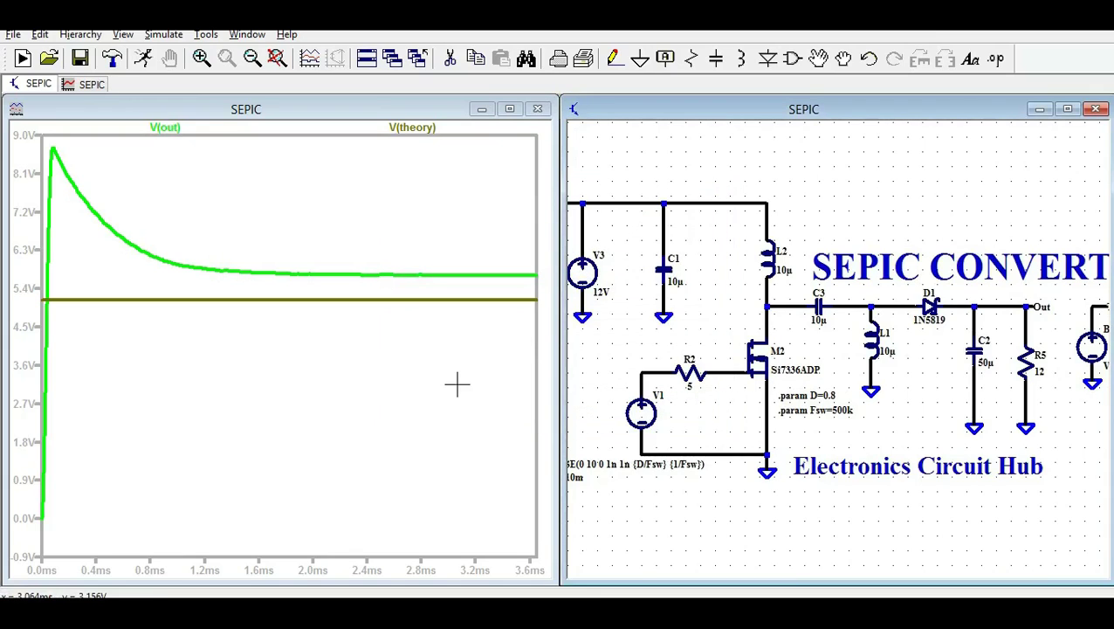
pyautogui.click(144, 58)
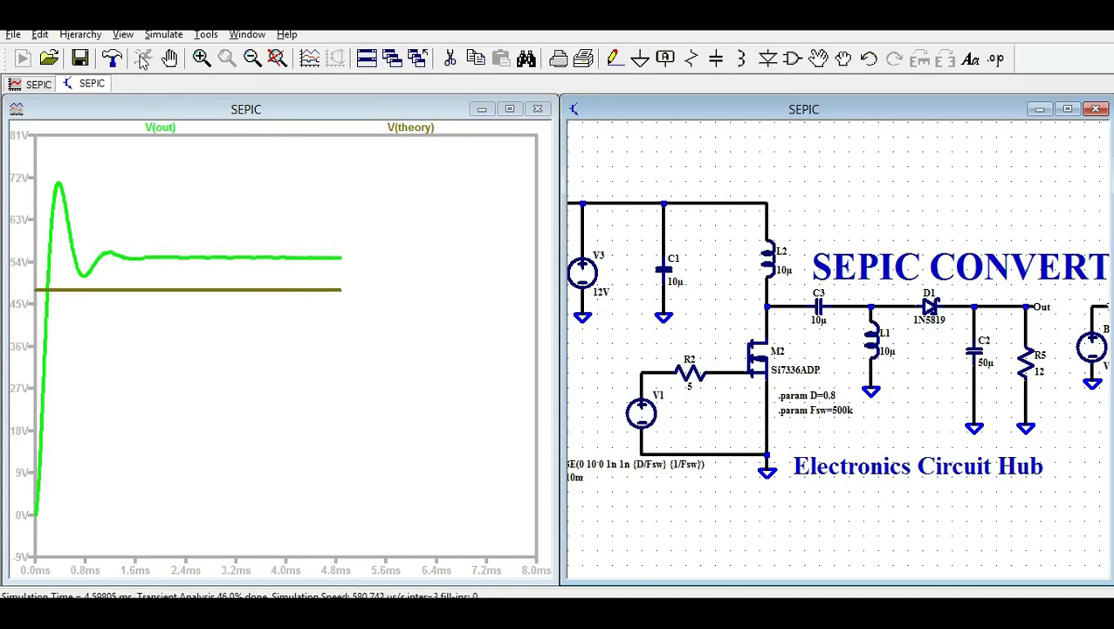
pyautogui.click(169, 59)
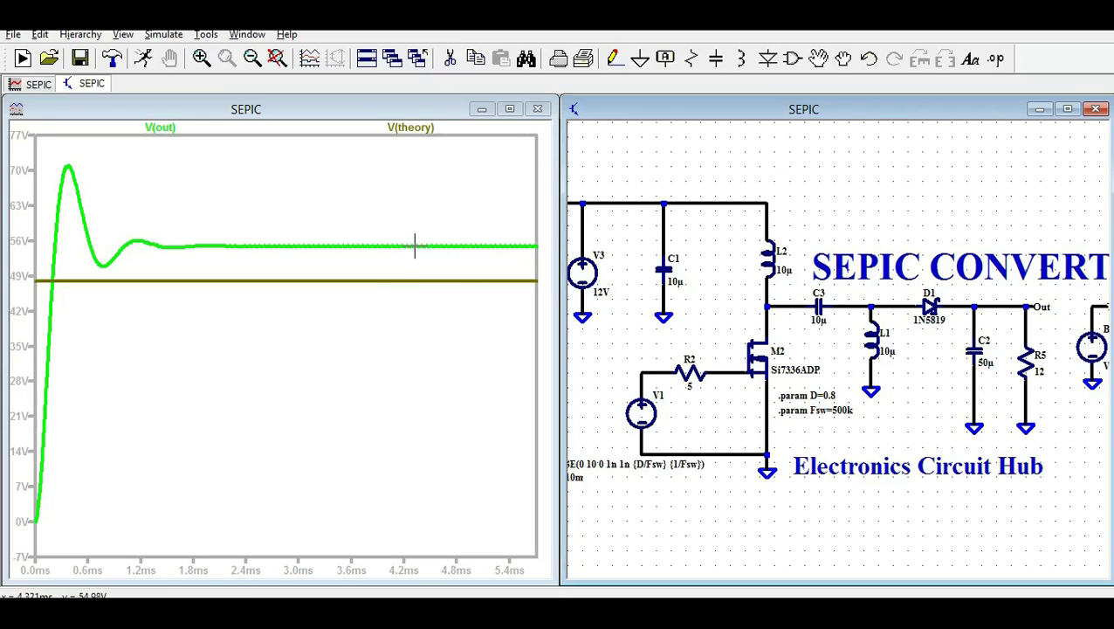
# - Set the duty cycle parameter D to 0.7 and rerun the simulation
pyautogui.rightClick(828, 394)
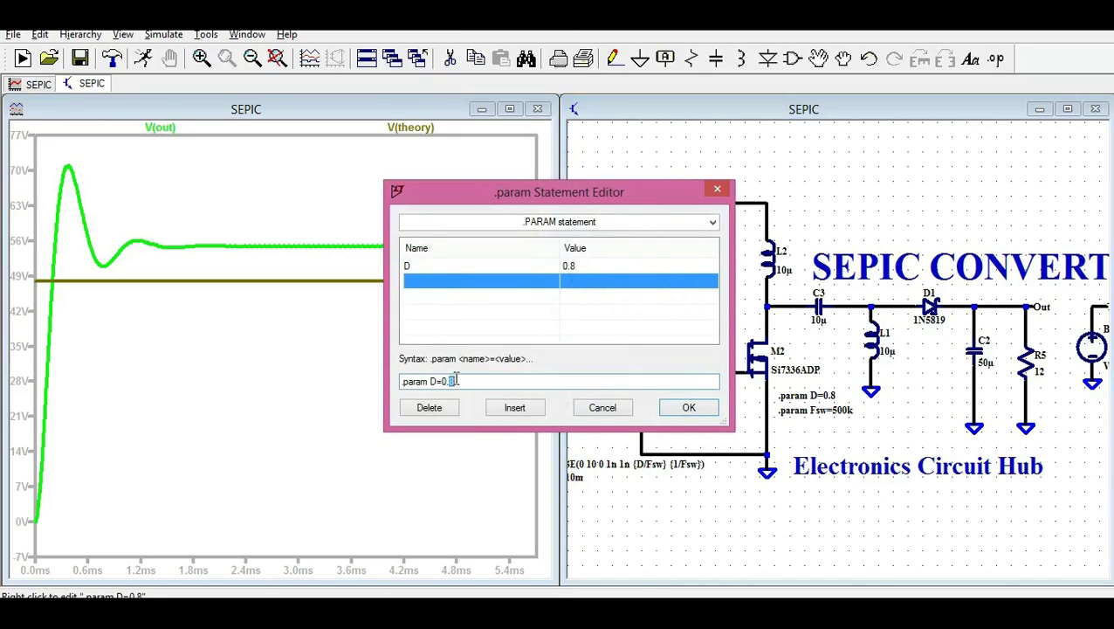
pyautogui.write('7')
pyautogui.press('Return')
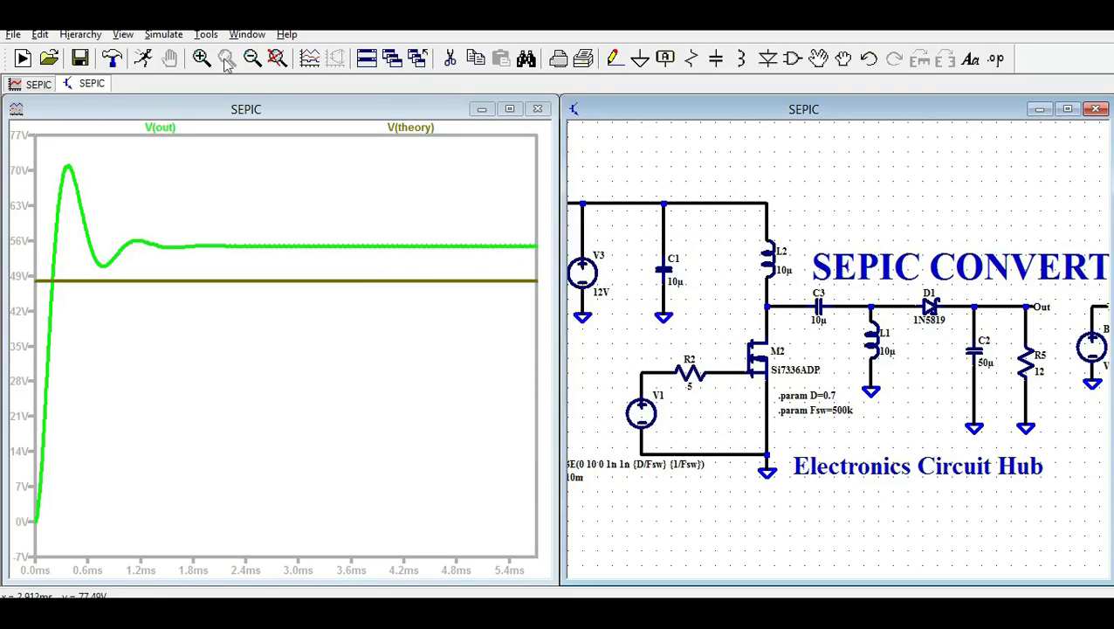
pyautogui.click(143, 59)
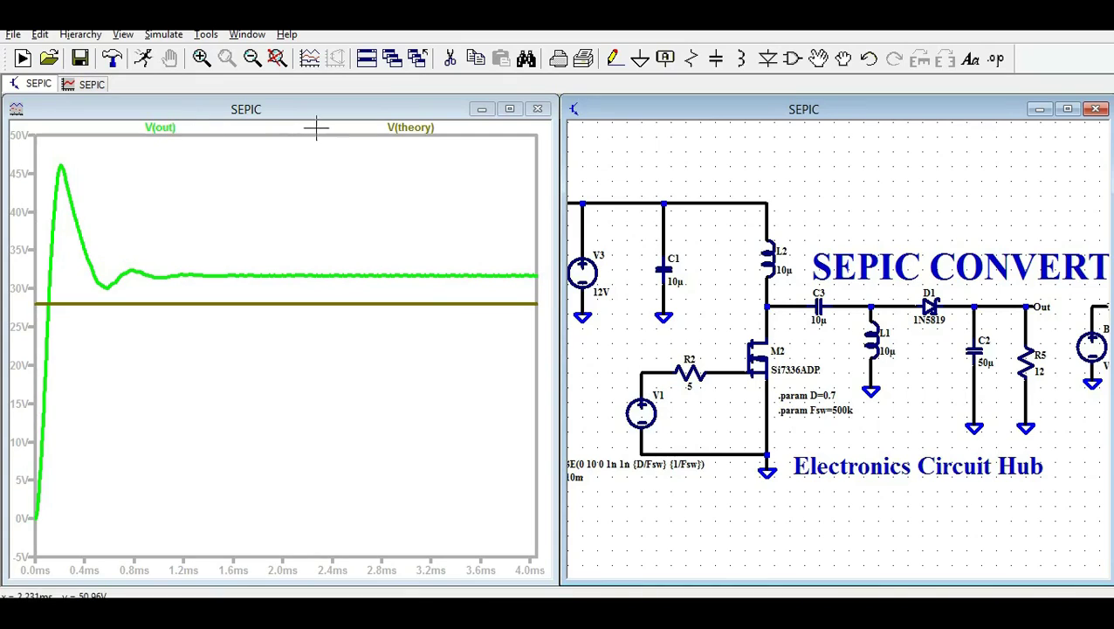
# - Delete the V(theory) trace from the waveform plot, leaving only V(out)
pyautogui.rightClick(411, 128)
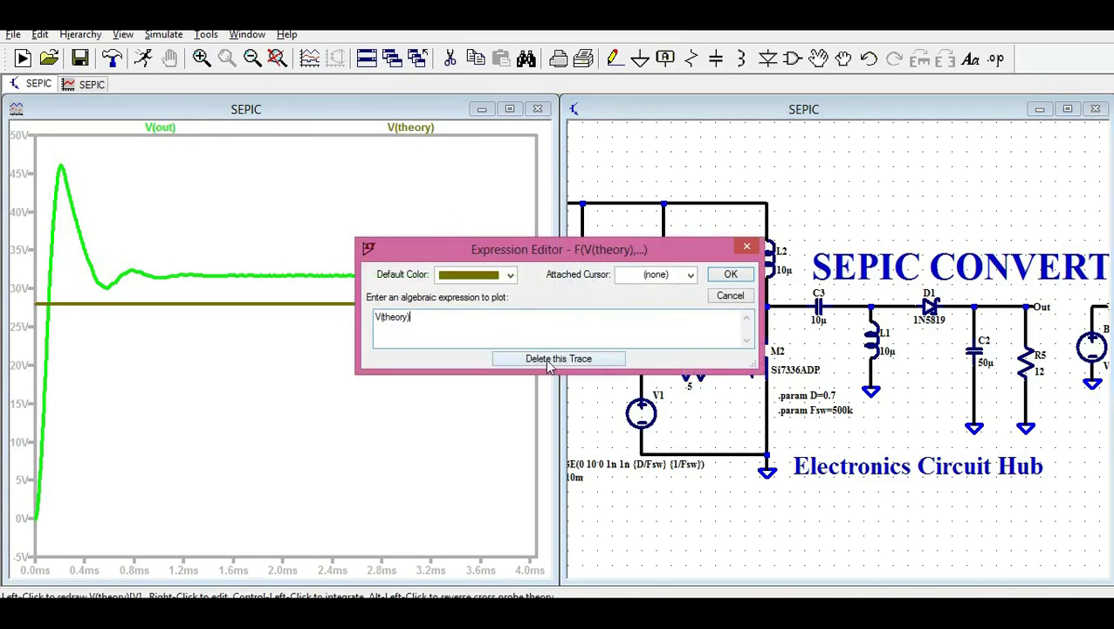
pyautogui.click(557, 358)
pyautogui.click(283, 186)
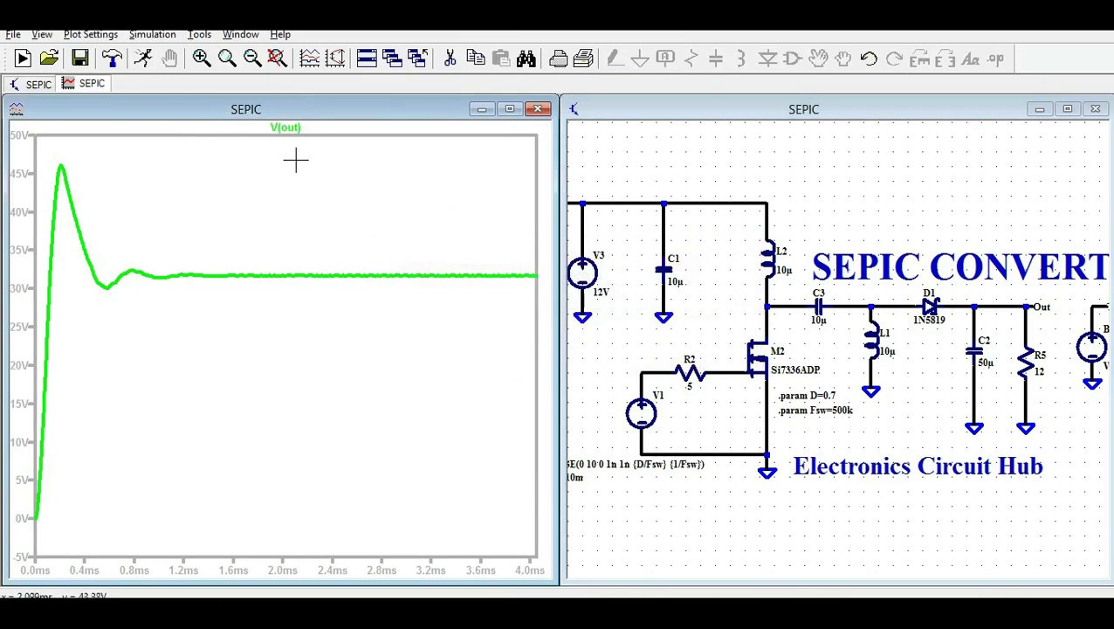
pyautogui.rightClick(285, 128)
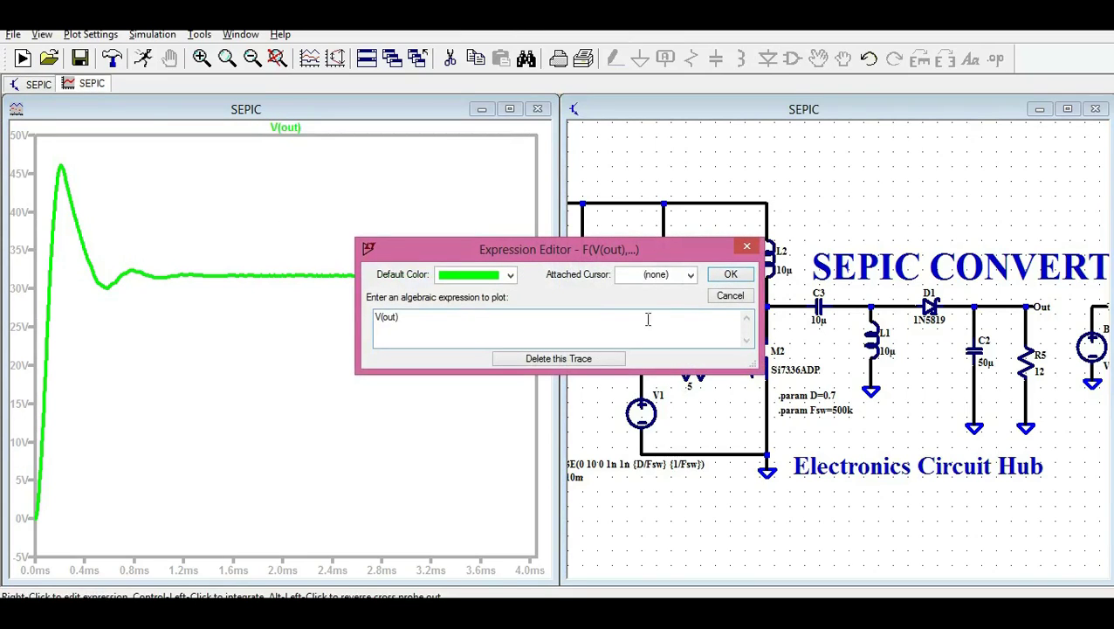
pyautogui.click(730, 274)
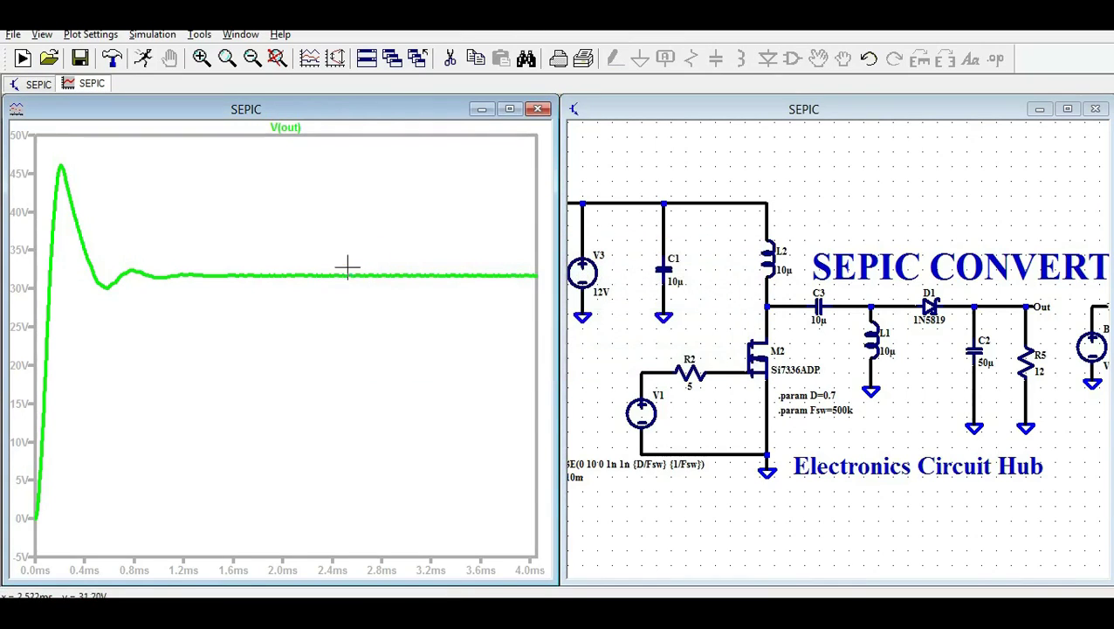
pyautogui.rightClick(330, 278)
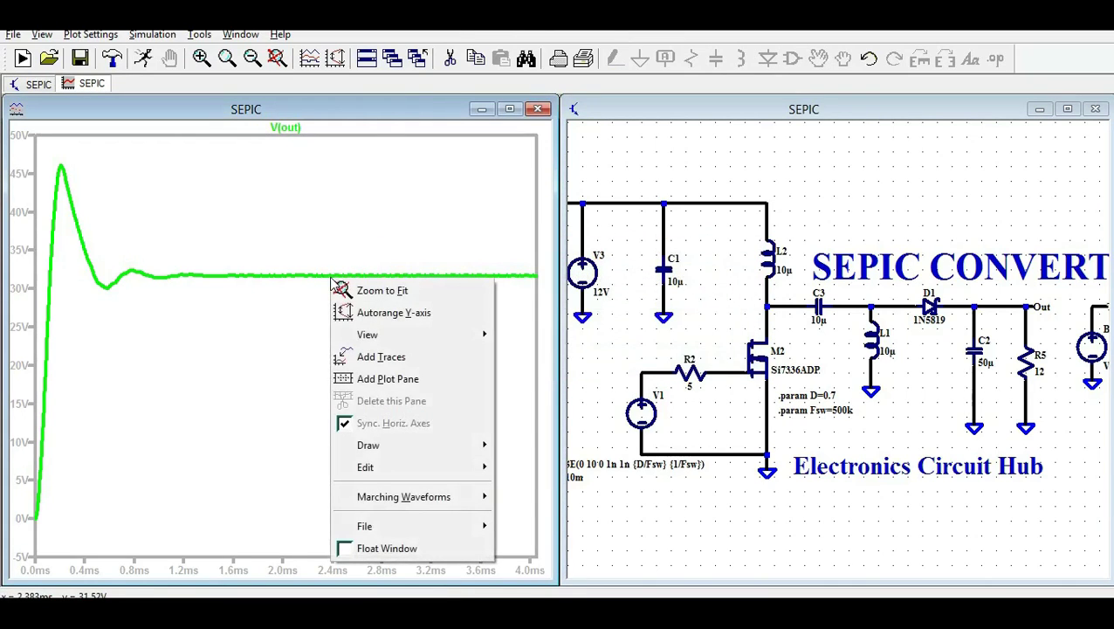
pyautogui.click(236, 131)
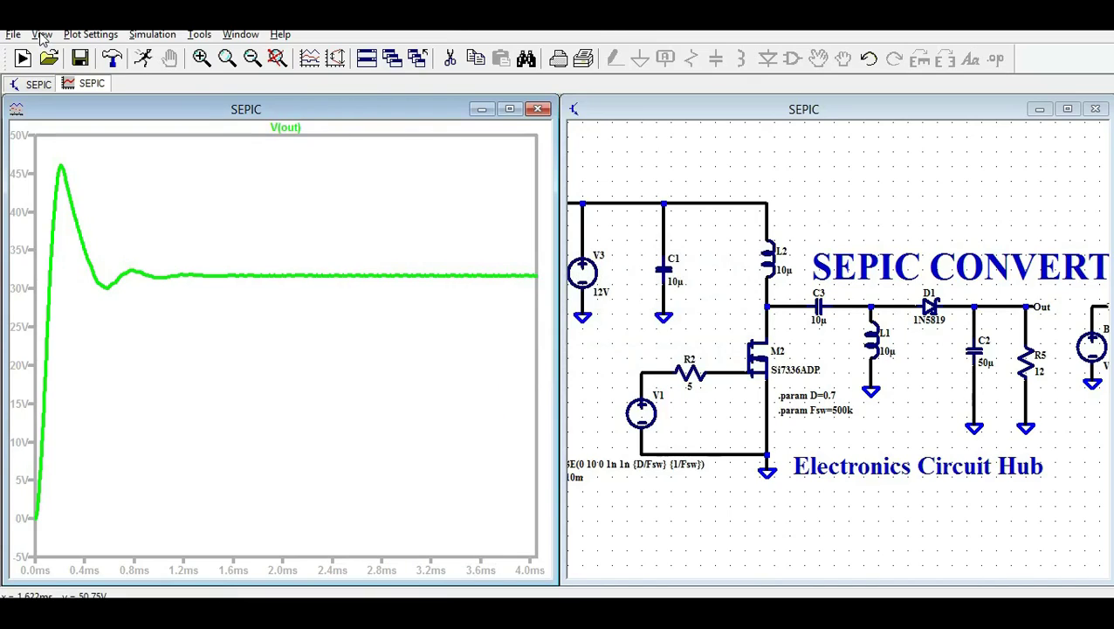
# - Generate an FFT of V(out) over the full extent of the simulation data and maximize the resulting plot
pyautogui.click(42, 35)
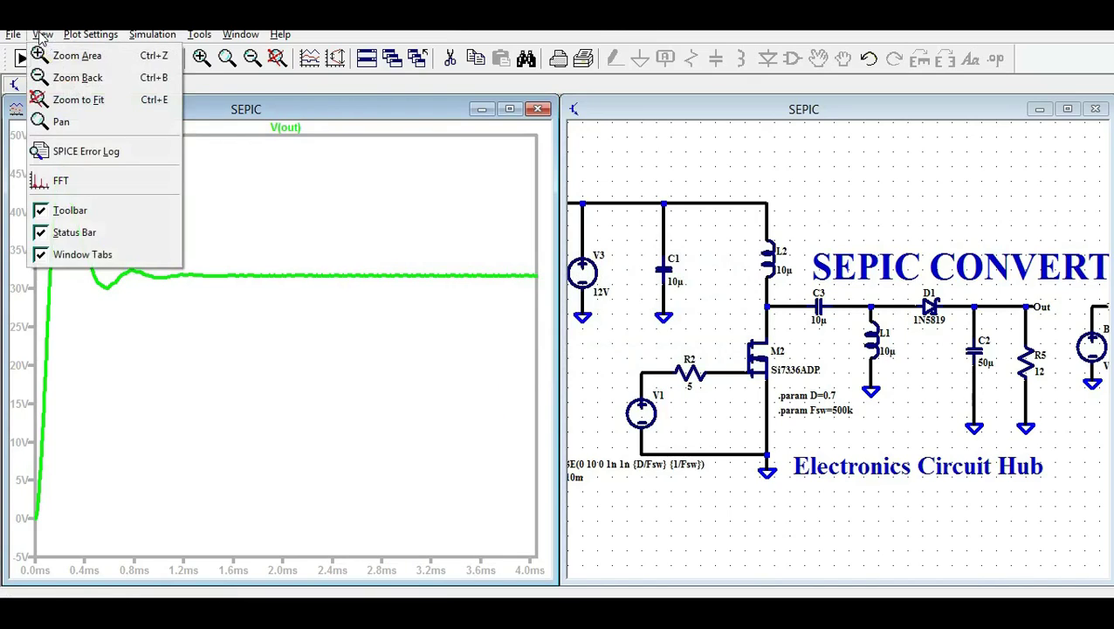
pyautogui.click(54, 184)
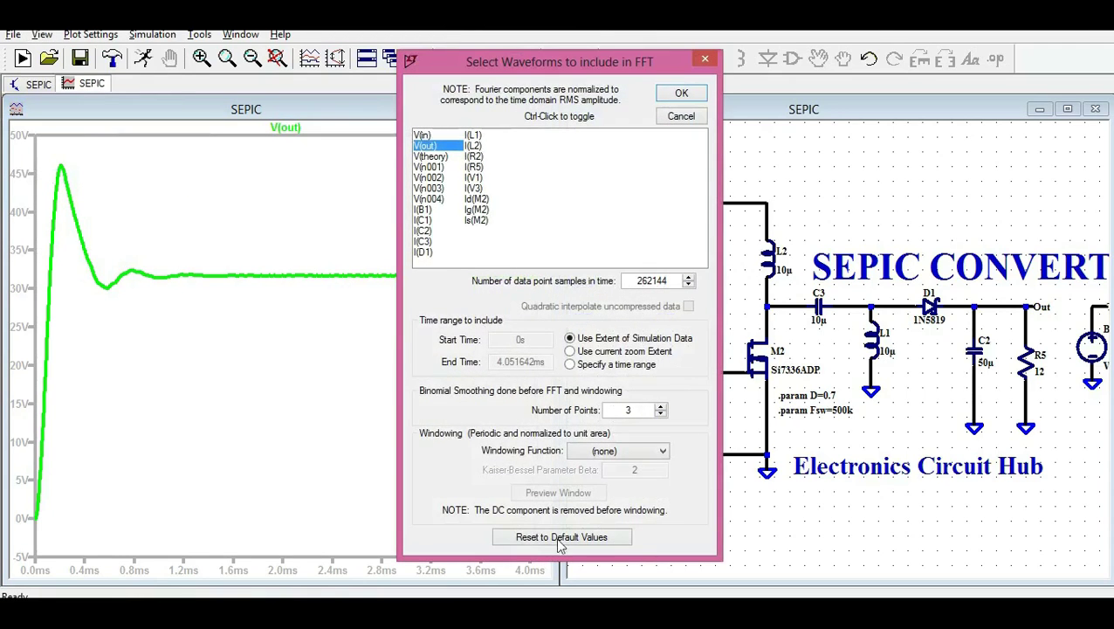
pyautogui.click(674, 91)
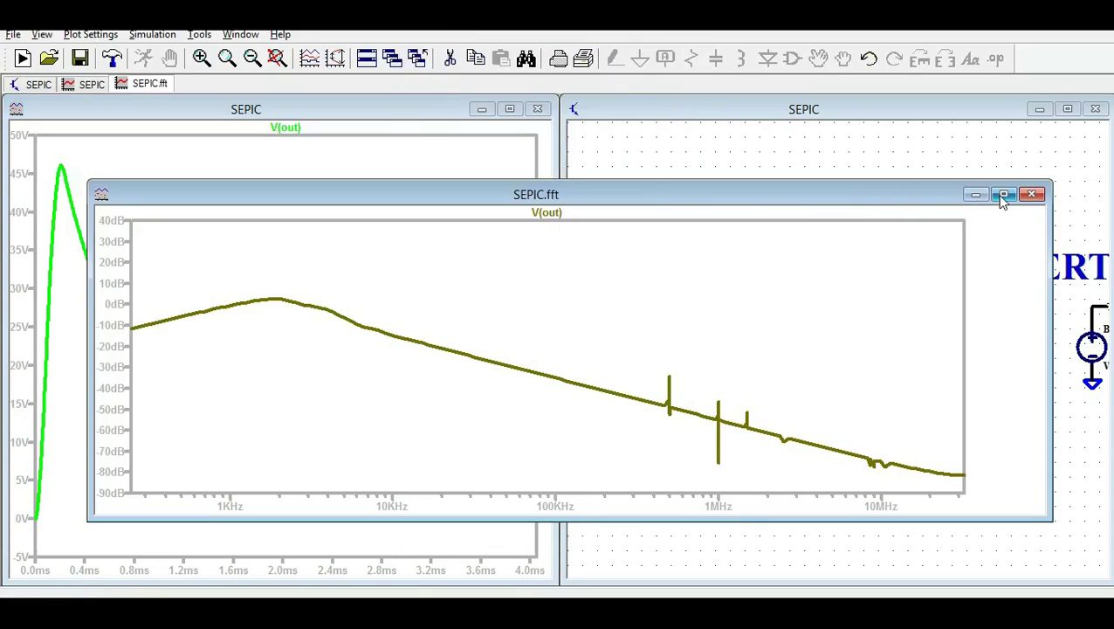
pyautogui.click(1003, 195)
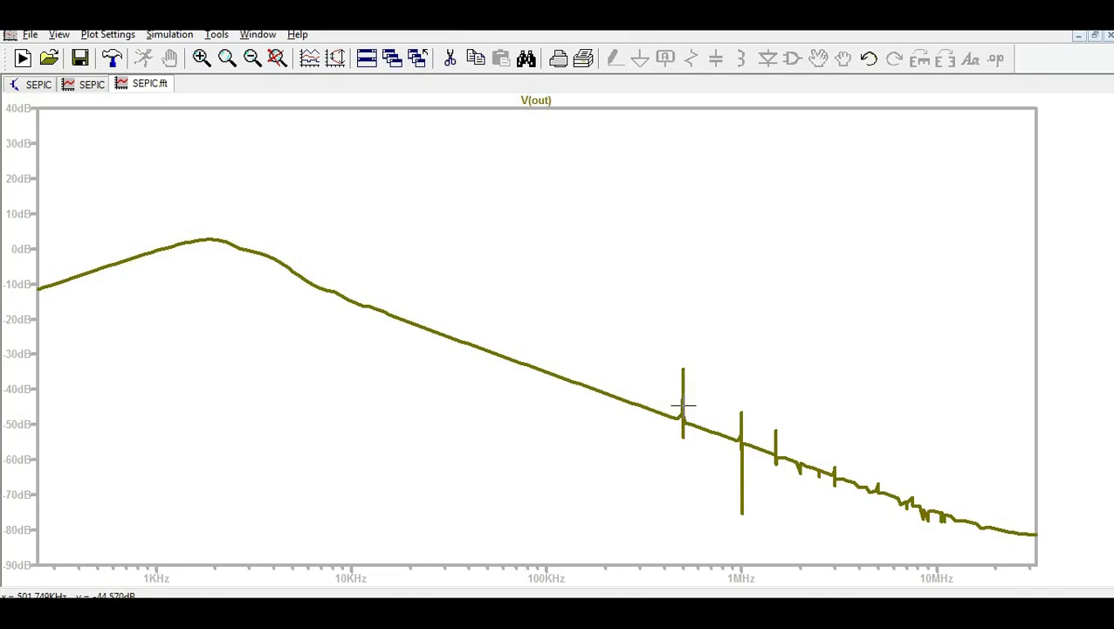
# - Zoom in on the V(out) FFT spikes between about 0.4 and 2.8 MHz, and fit the whole spectrum again
pyautogui.moveTo(656, 343); pyautogui.dragTo(829, 512)
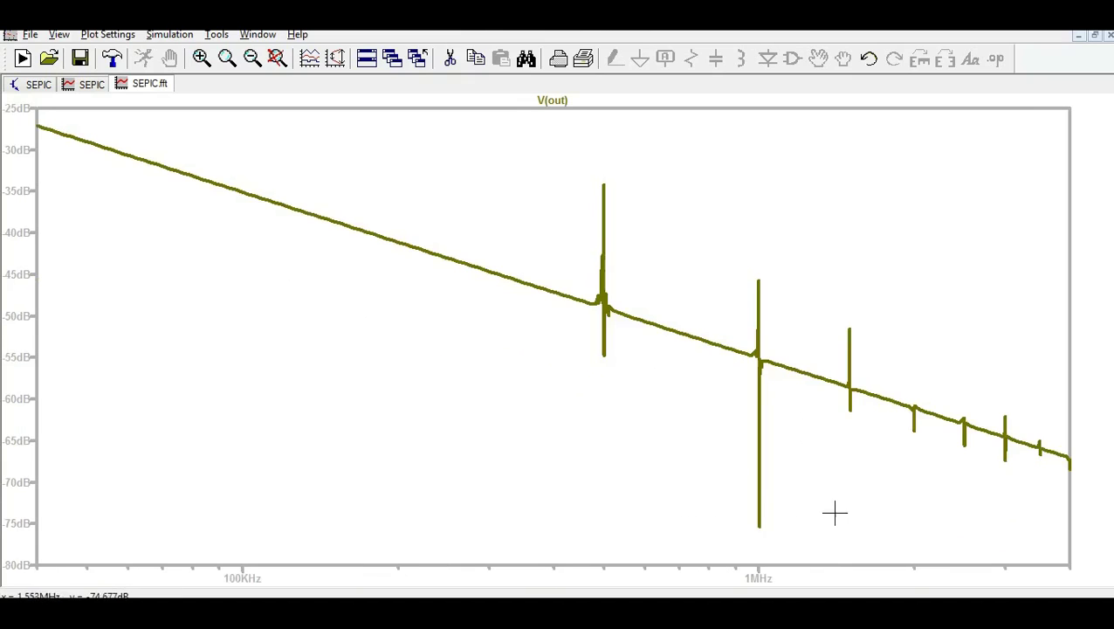
pyautogui.moveTo(559, 174); pyautogui.dragTo(974, 530)
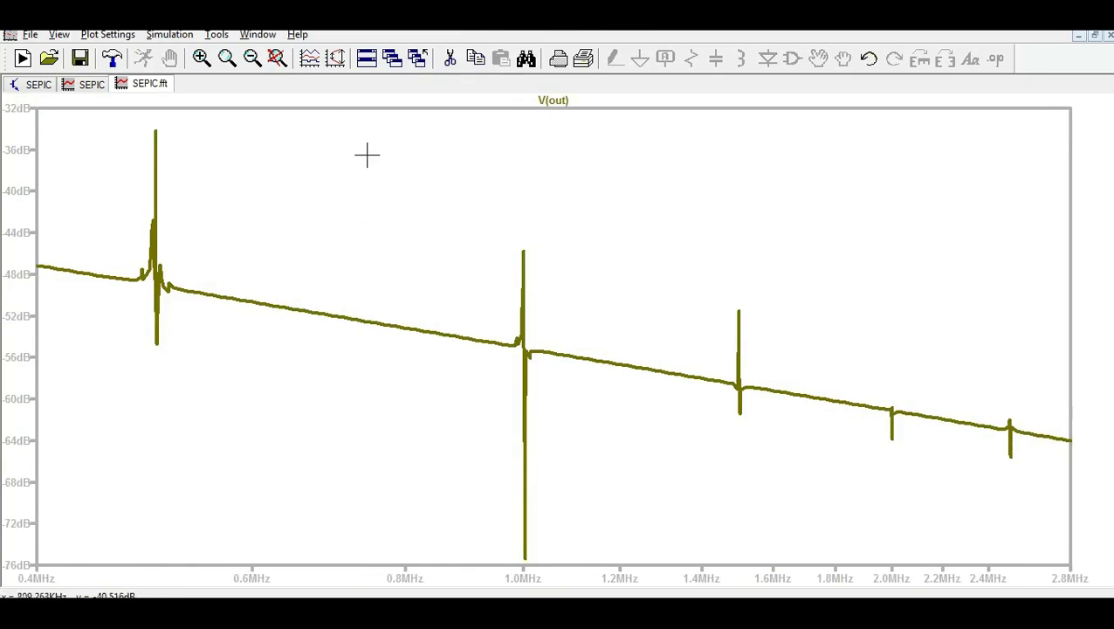
pyautogui.click(276, 57)
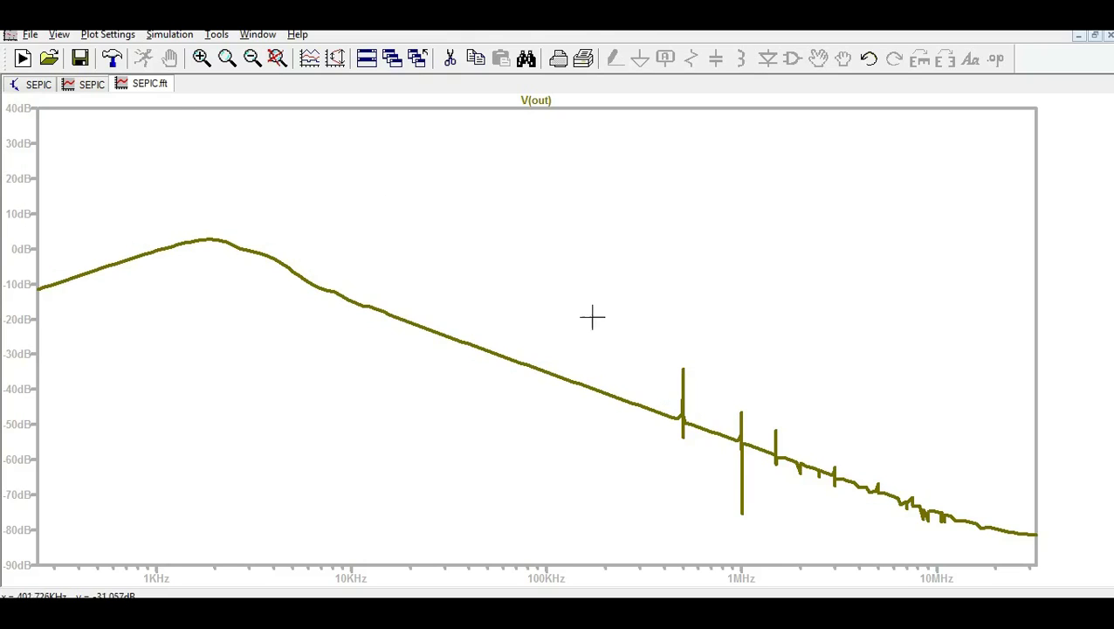
# - Review the converter schematic alongside the V(out) FFT plot, finishing on an enlarged view of the schematic
pyautogui.click(40, 86)
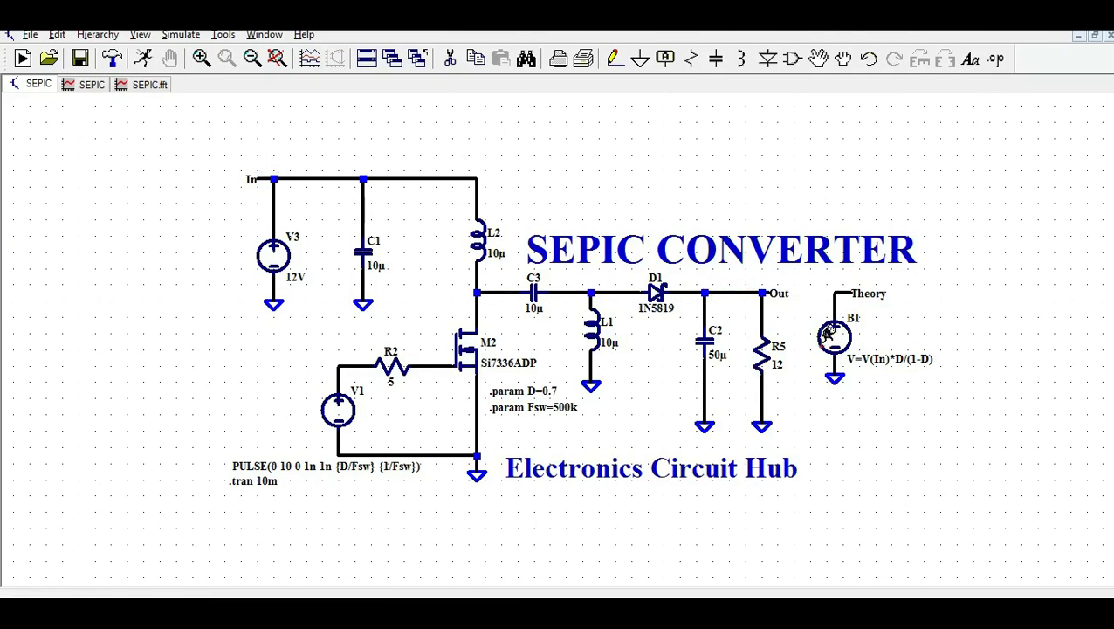
pyautogui.scroll(3, 920, 413)
pyautogui.scroll(-3, 855, 411)
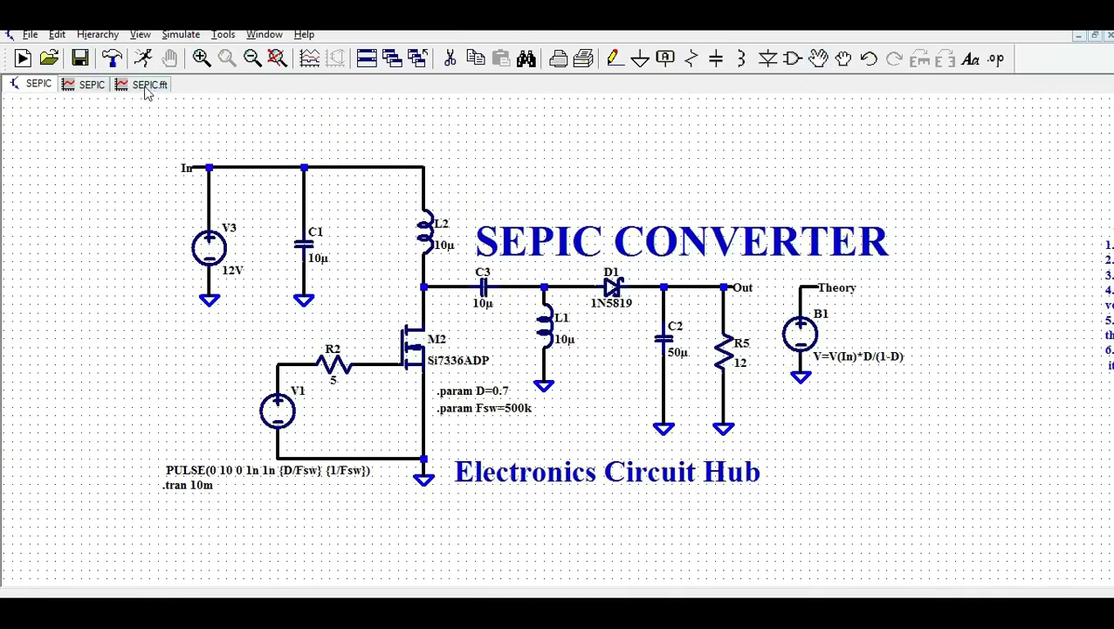
pyautogui.click(145, 84)
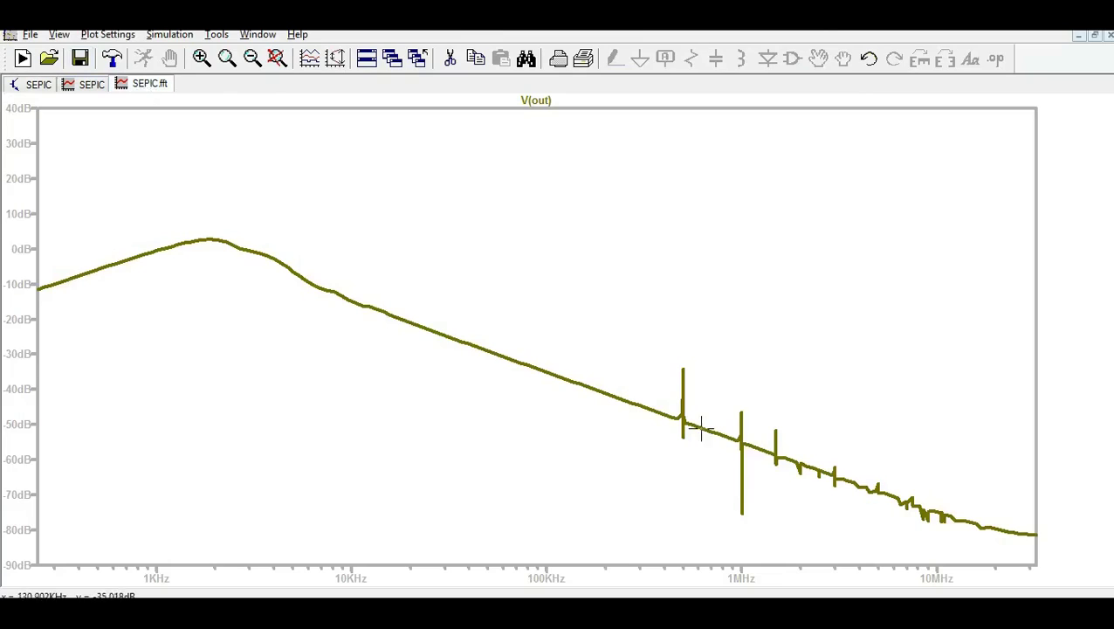
pyautogui.click(37, 84)
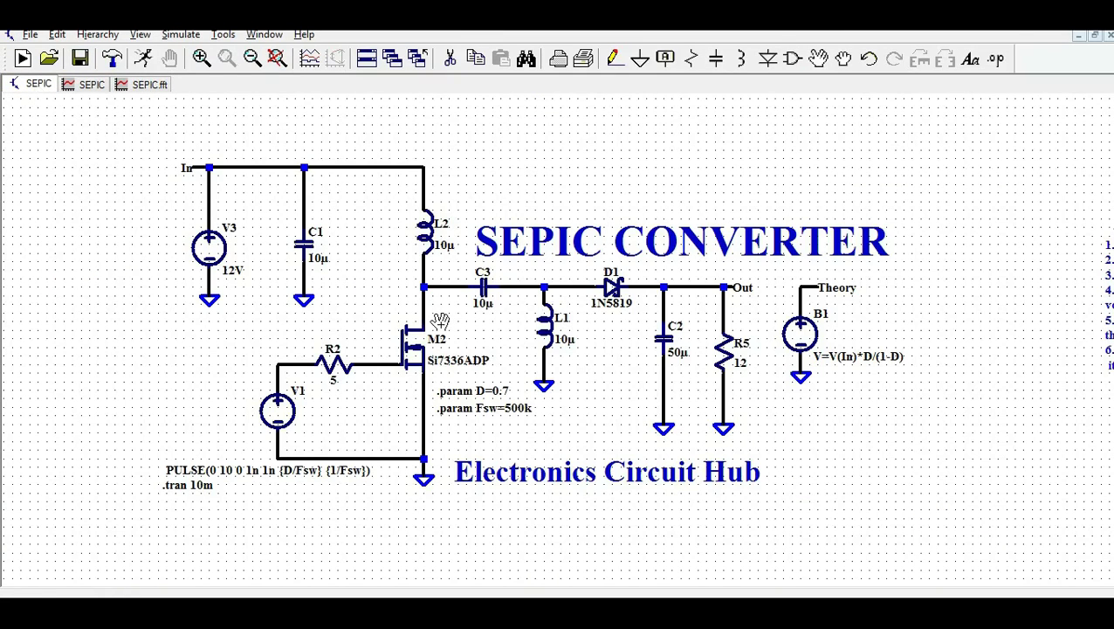
pyautogui.scroll(2, 439, 322)
pyautogui.scroll(1, 439, 323)
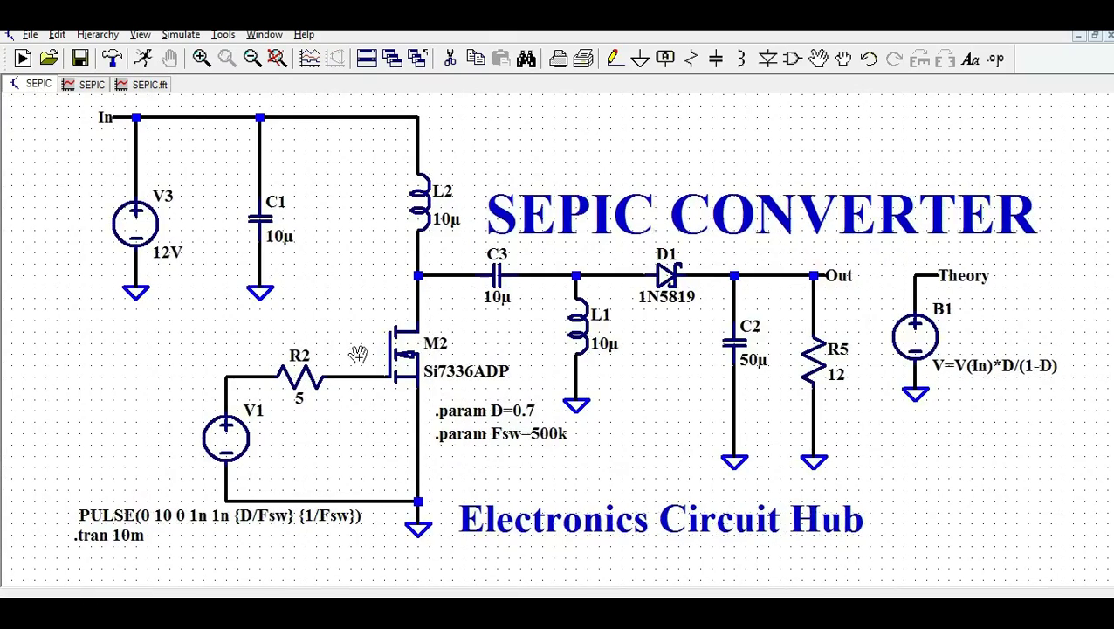